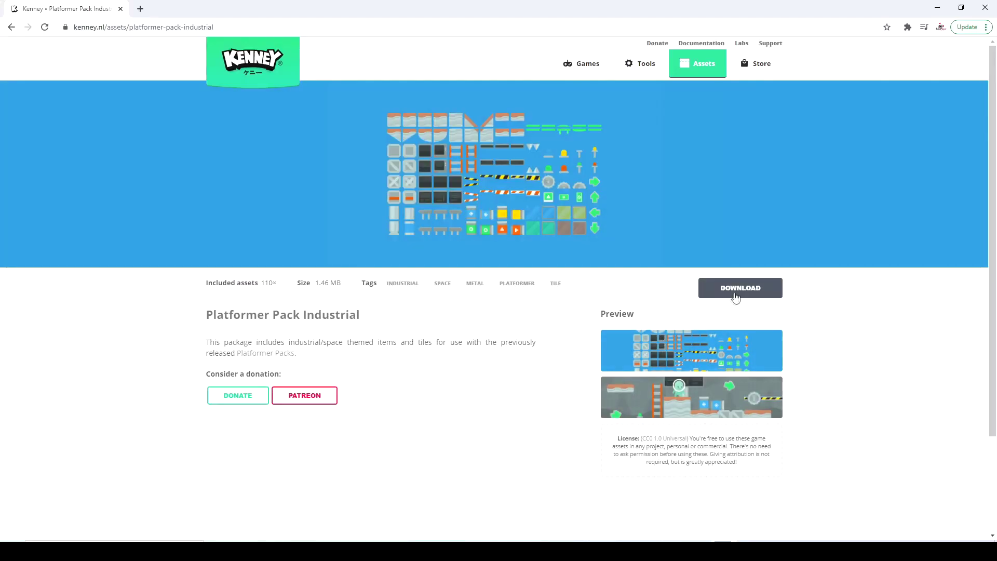
Download the Platformer Pack Industrial and UI Pack zips and show them in the Downloads folder
left_click(741, 287)
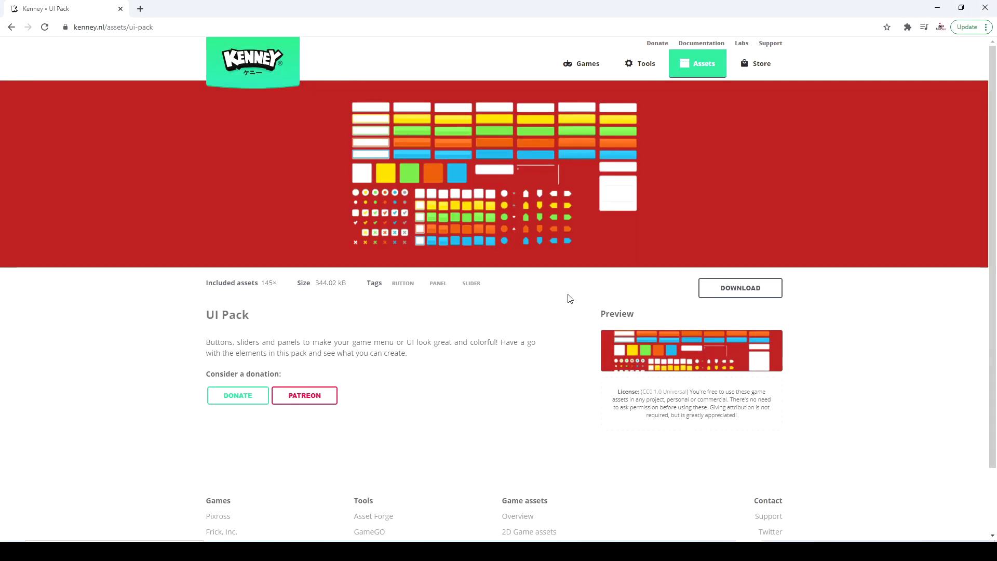
left_click(748, 289)
left_click(732, 238)
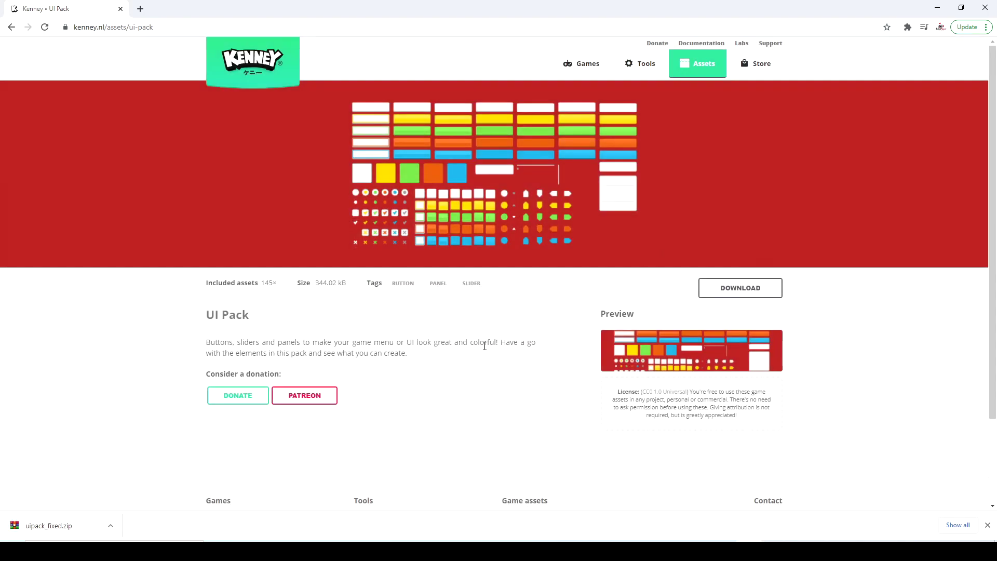
left_click(110, 525)
left_click(151, 488)
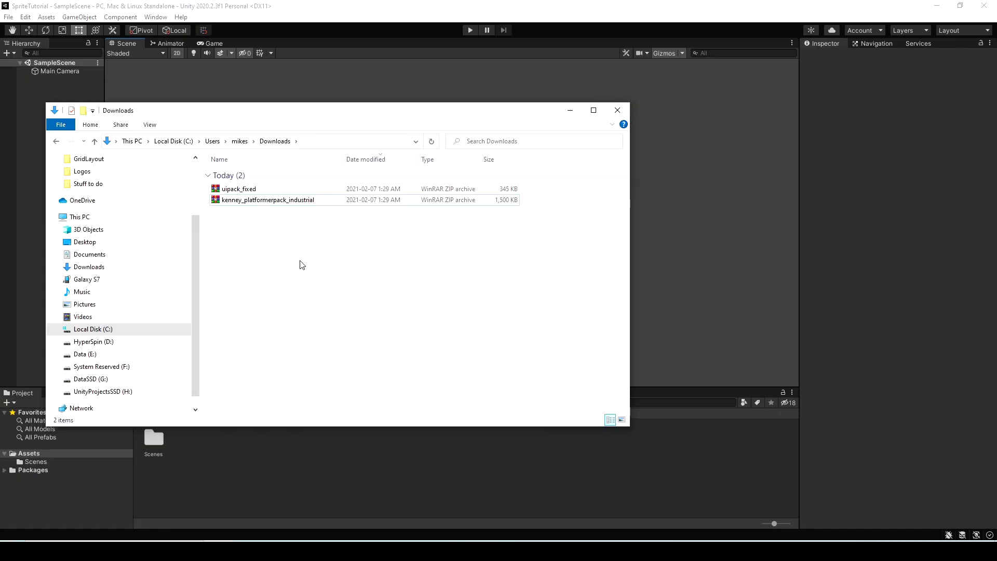
Extract the UI Pack and Platformer Pack Industrial zips in Downloads
right_click(260, 192)
left_click(280, 253)
right_click(241, 201)
left_click(279, 266)
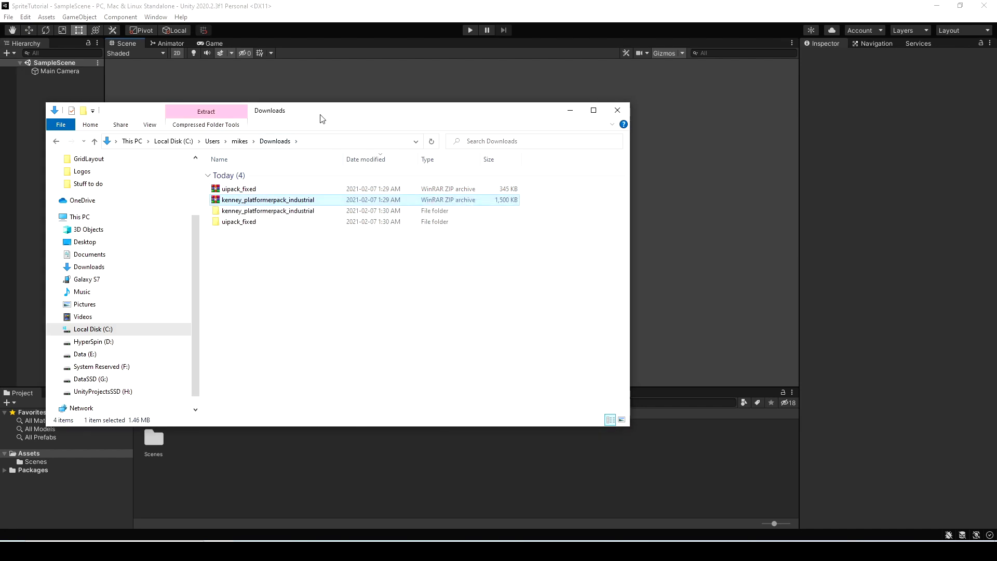
Drag the kenney_platformerpack_industrial and uipack_fixed folders into Unity's Assets
left_click_drag(319, 116, 480, 58)
left_click_drag(410, 153, 317, 457)
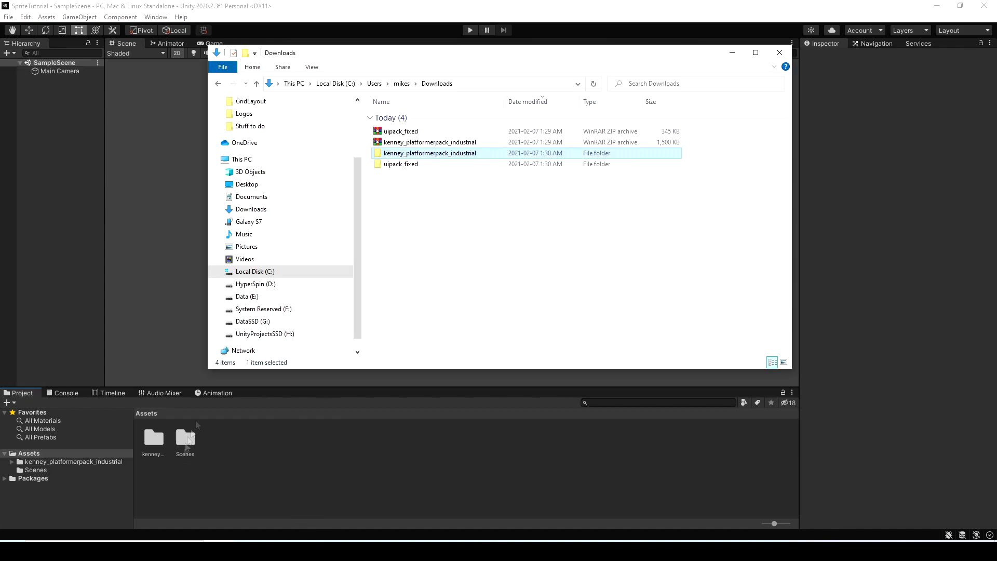
left_click_drag(401, 163, 320, 463)
Browse to uipack_fixed/PNG and add a UI Panel, with its Canvas, to the Hierarchy
left_click(50, 479)
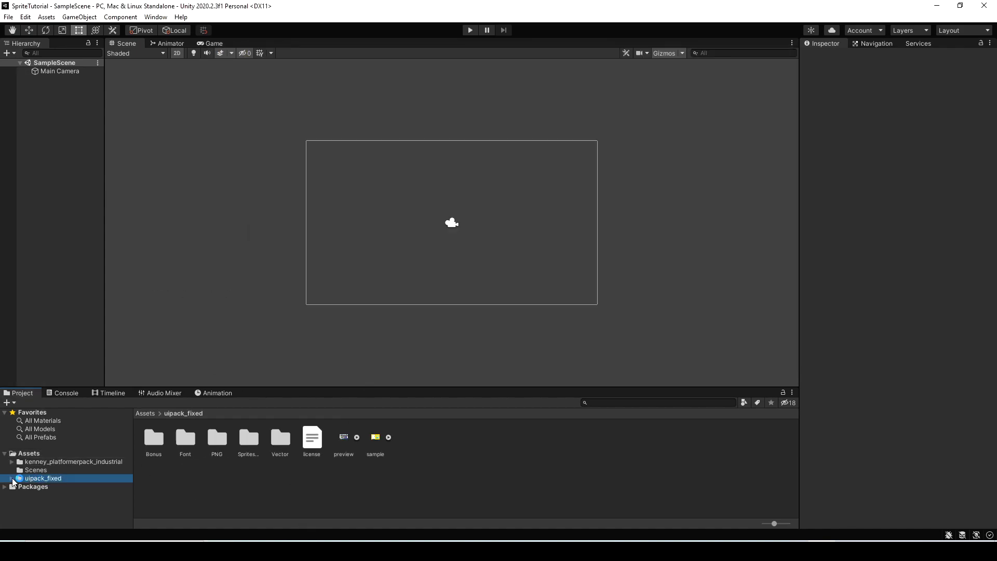
left_click(11, 478)
left_click(41, 504)
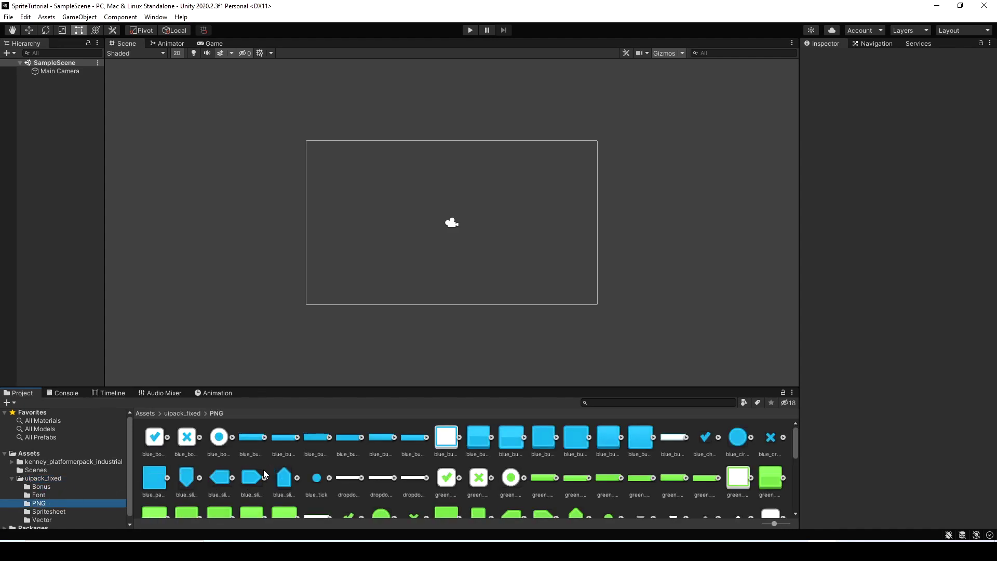
left_click(60, 190)
right_click(60, 190)
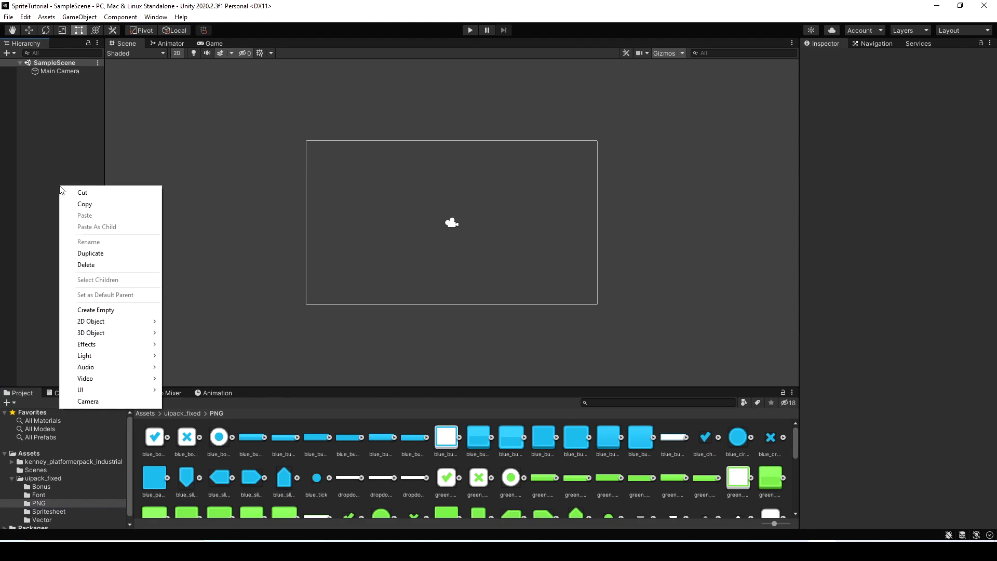
mouse_move(110, 390)
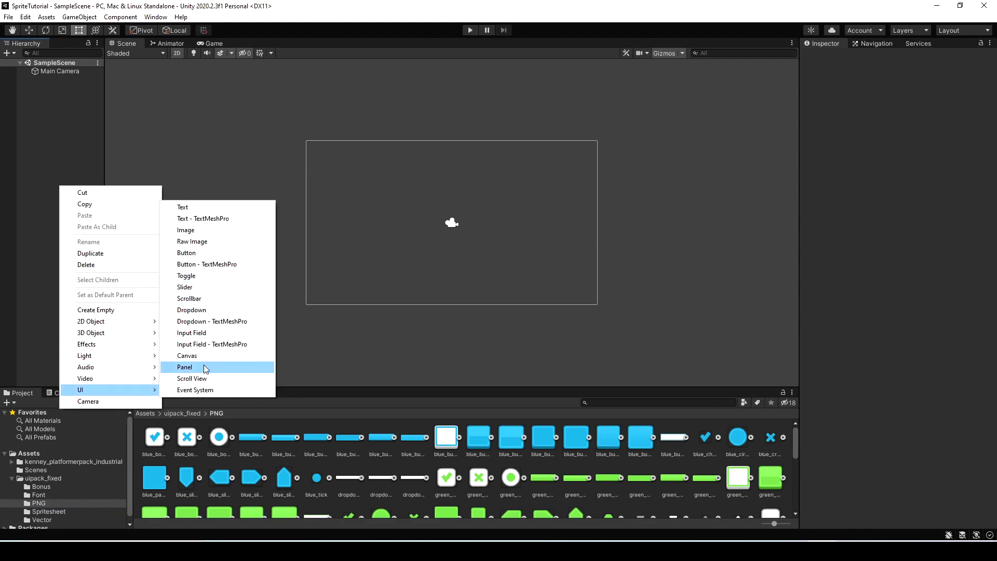
left_click(204, 367)
Shrink the Panel to a small rectangle inside the canvas and preview it in Game view
left_click(71, 83)
double_click(72, 87)
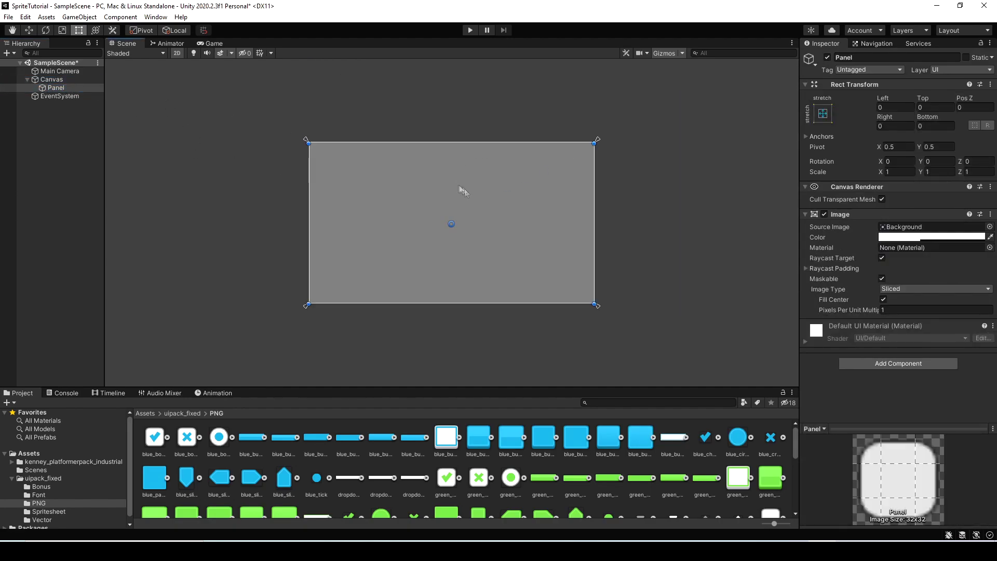
left_click_drag(663, 115, 388, 205)
left_click(214, 43)
left_click(126, 43)
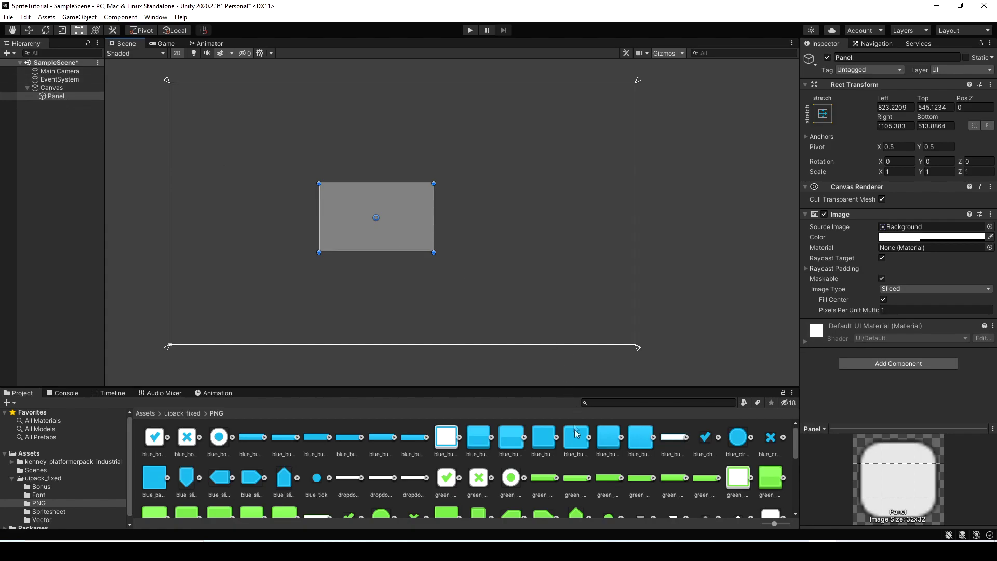
Set the Panel's Source Image to blue_button10 and preview it in Game view
left_click_drag(578, 448, 891, 227)
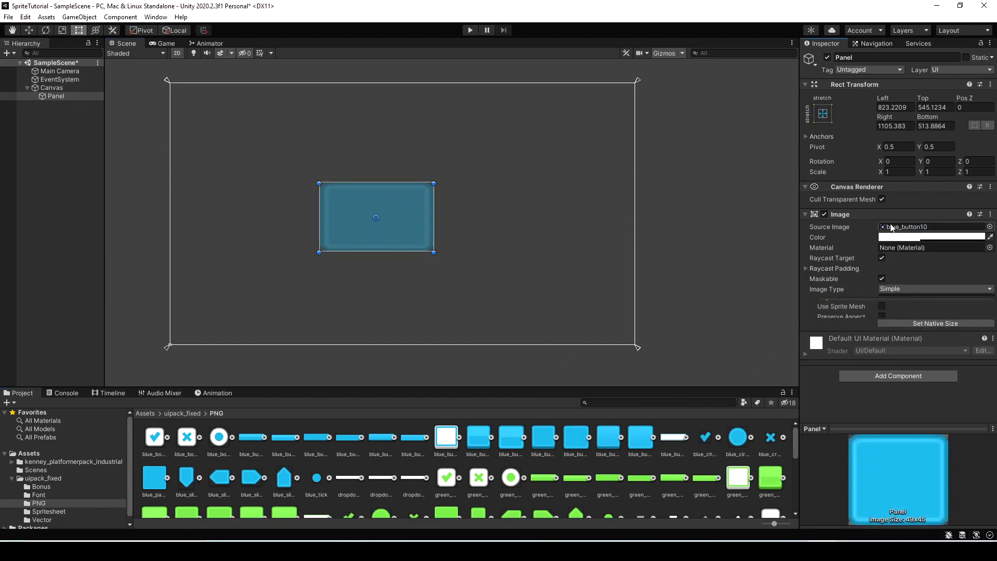
left_click(164, 45)
left_click(125, 43)
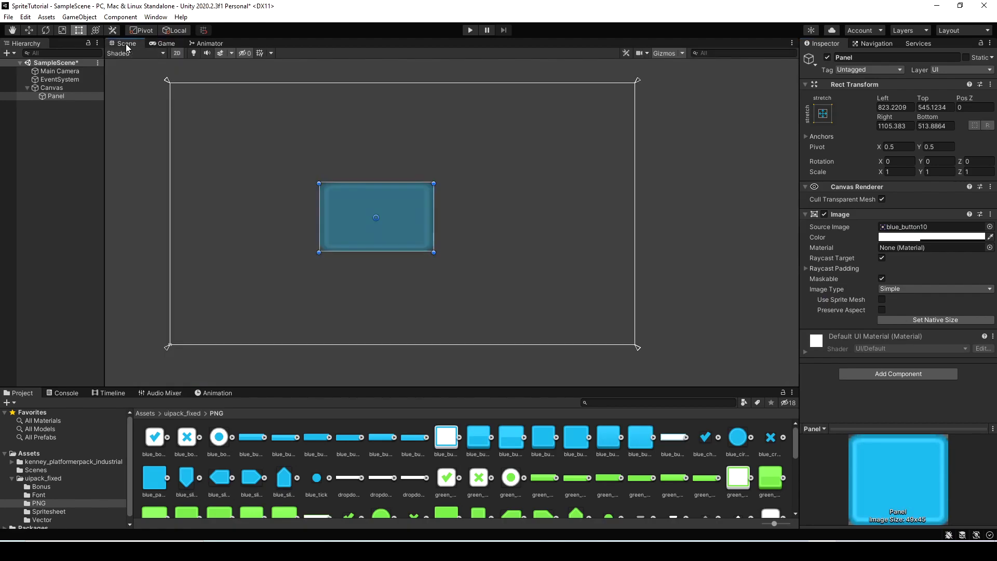
Drag the Panel's corners outward to fill most of the canvas, checking the Game view
left_click_drag(434, 252, 622, 340)
left_click_drag(316, 182, 218, 108)
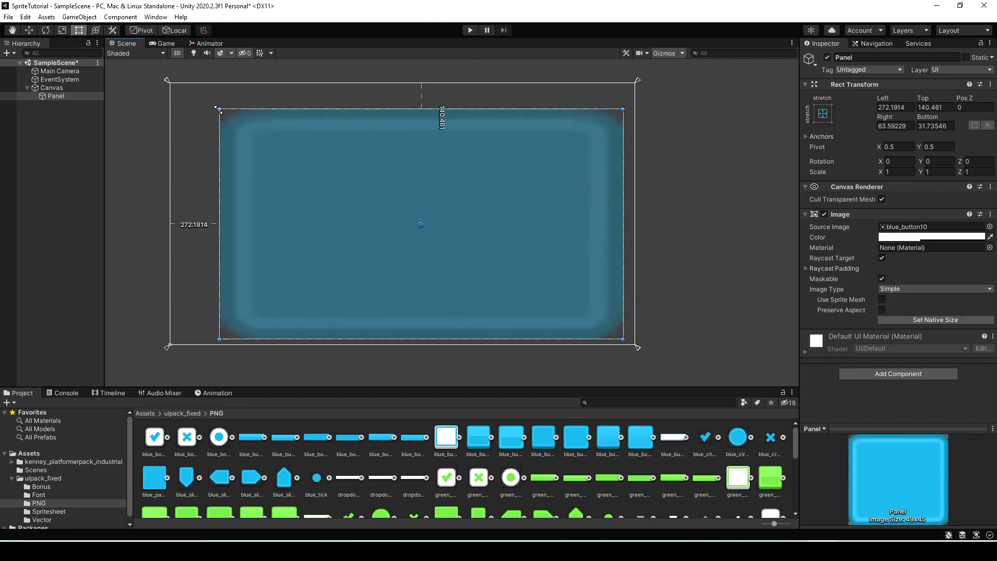
left_click(161, 44)
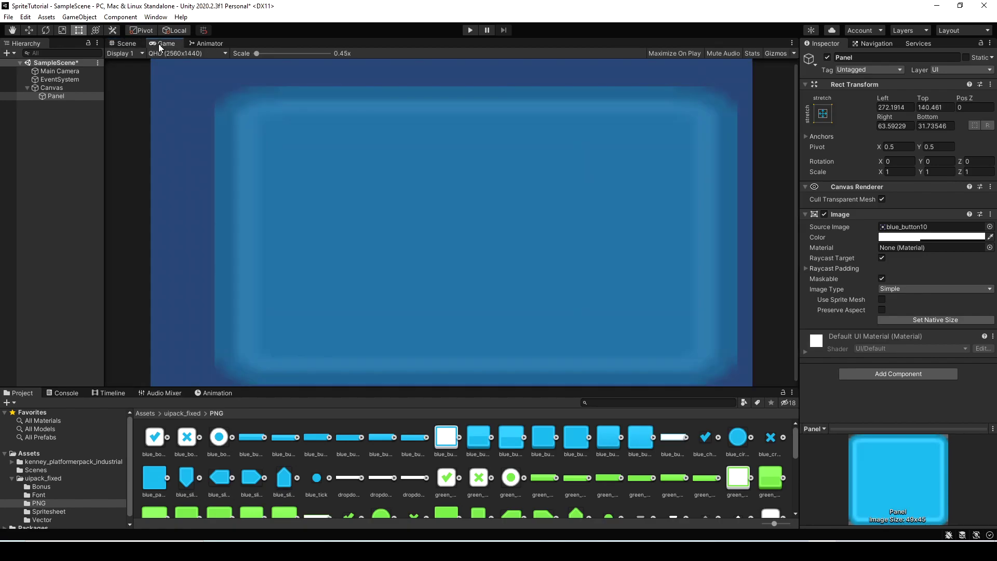
left_click(126, 44)
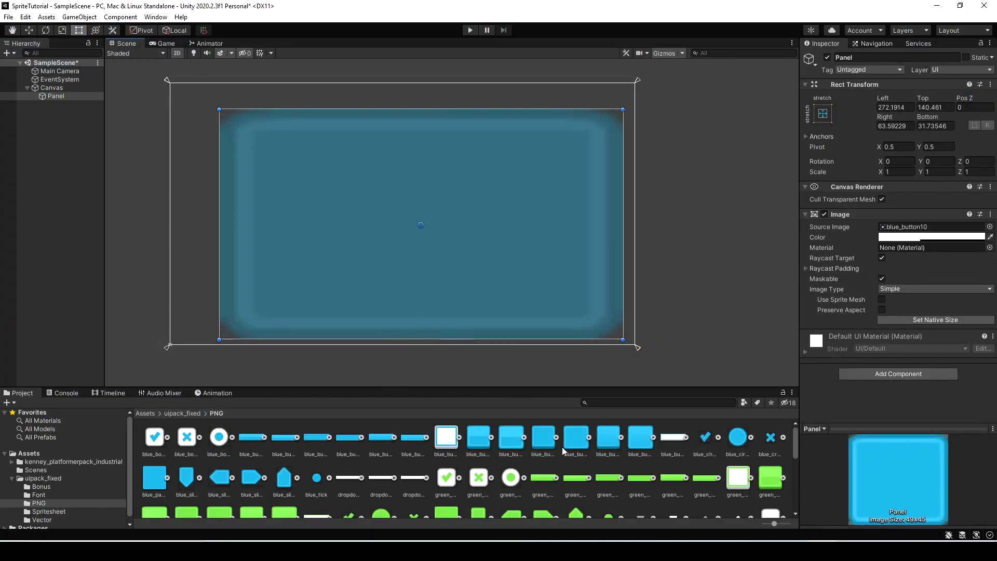
Select blue_button10 in the Project panel to show its texture import settings
left_click(575, 444)
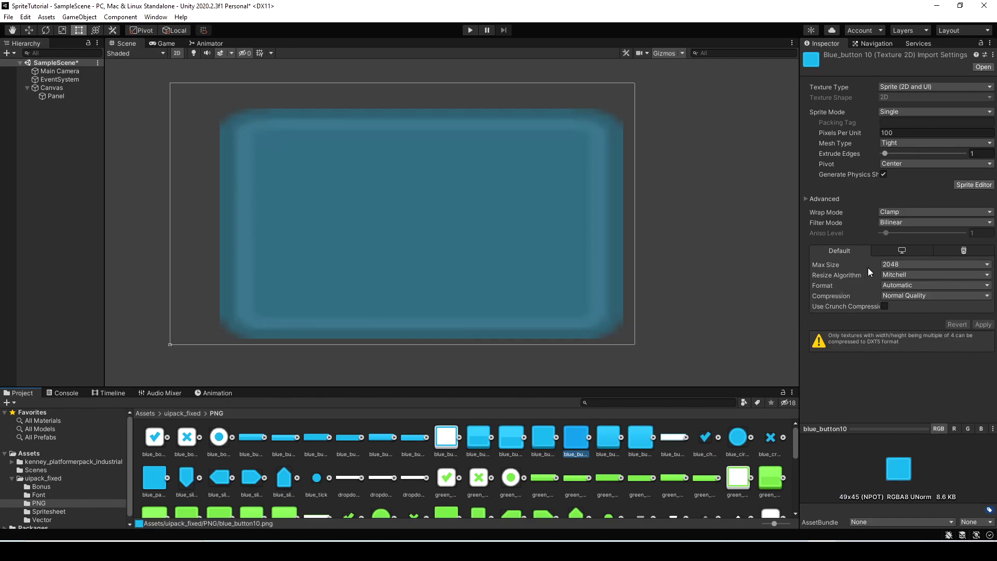
In the Sprite Editor, set blue_button10's borders to L 6, T 5, R 5, B 5 and apply
left_click(970, 188)
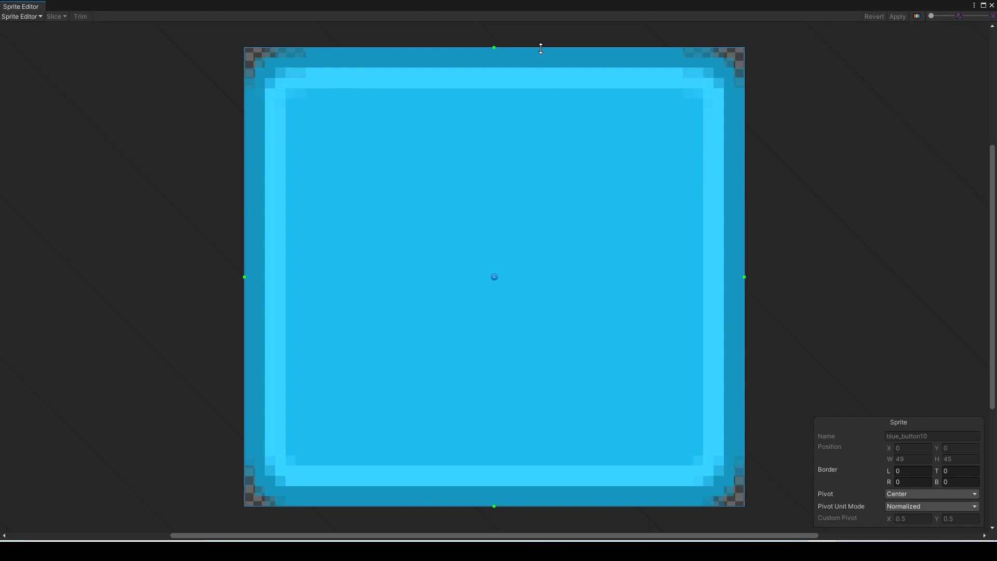
left_click_drag(540, 47, 546, 100)
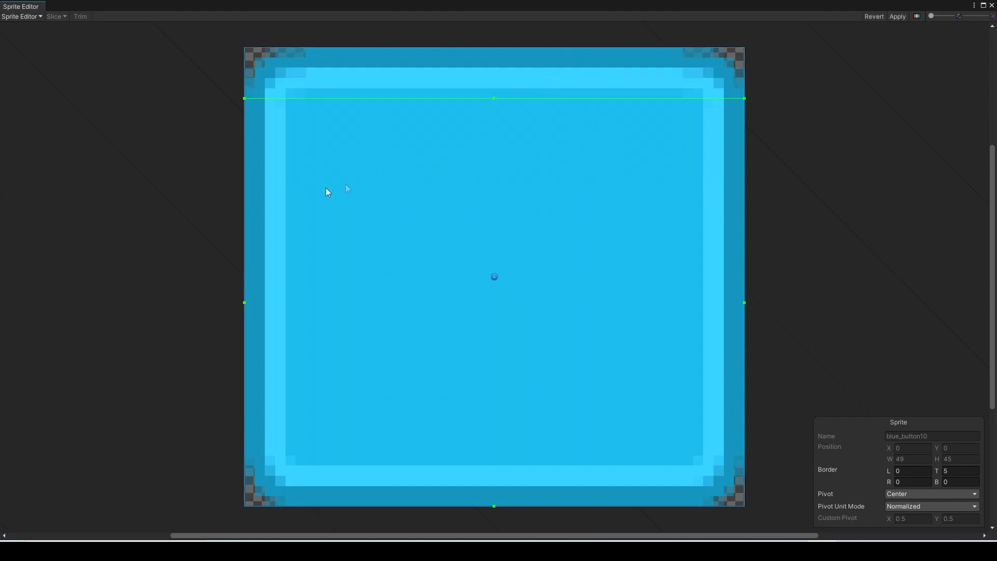
left_click_drag(244, 197, 311, 196)
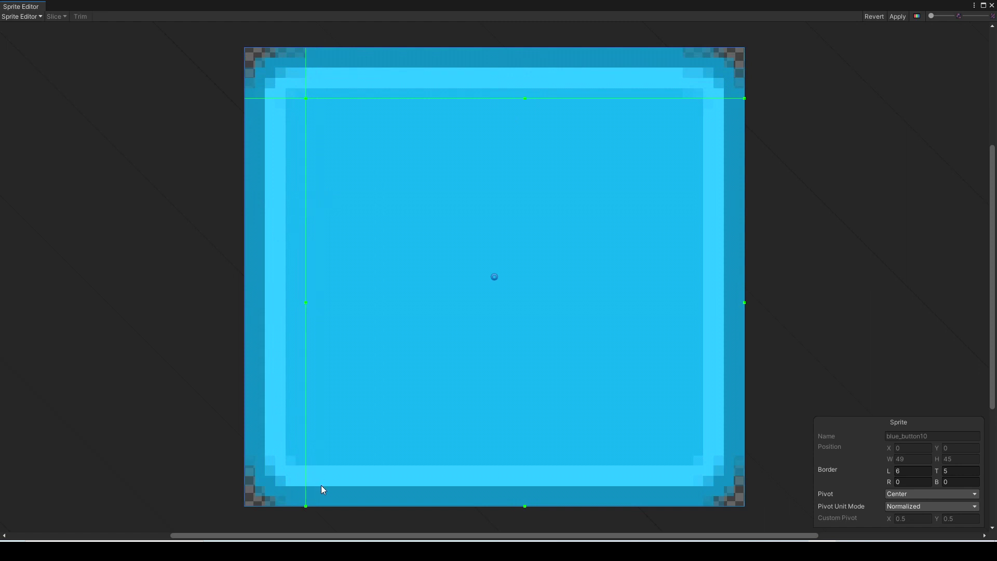
left_click_drag(319, 506, 330, 456)
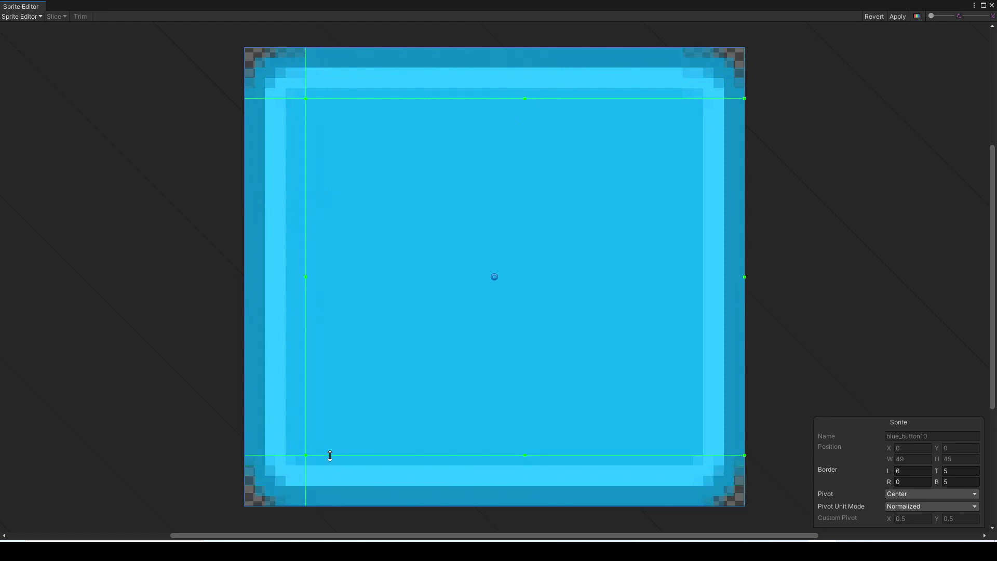
left_click_drag(746, 426, 694, 433)
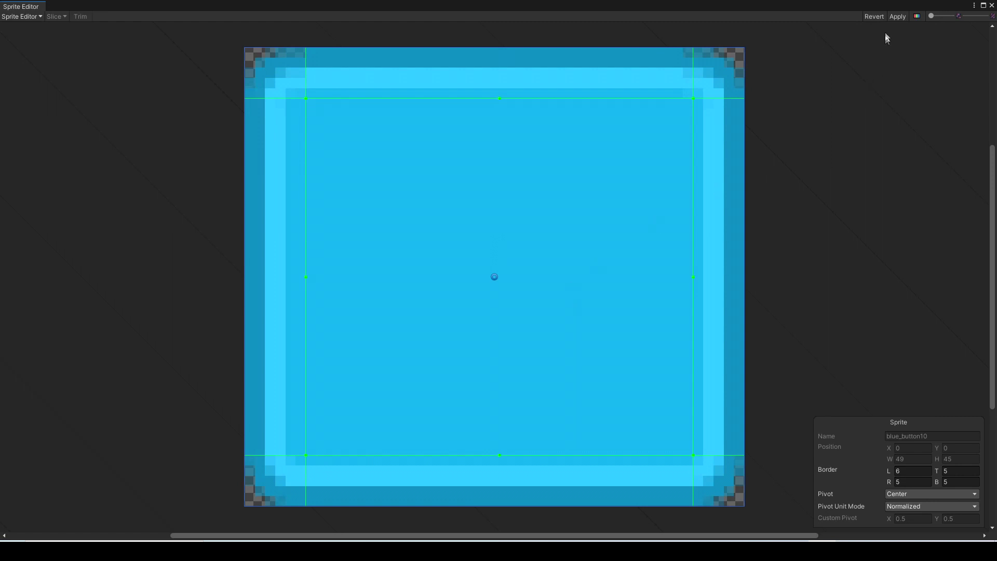
left_click(896, 16)
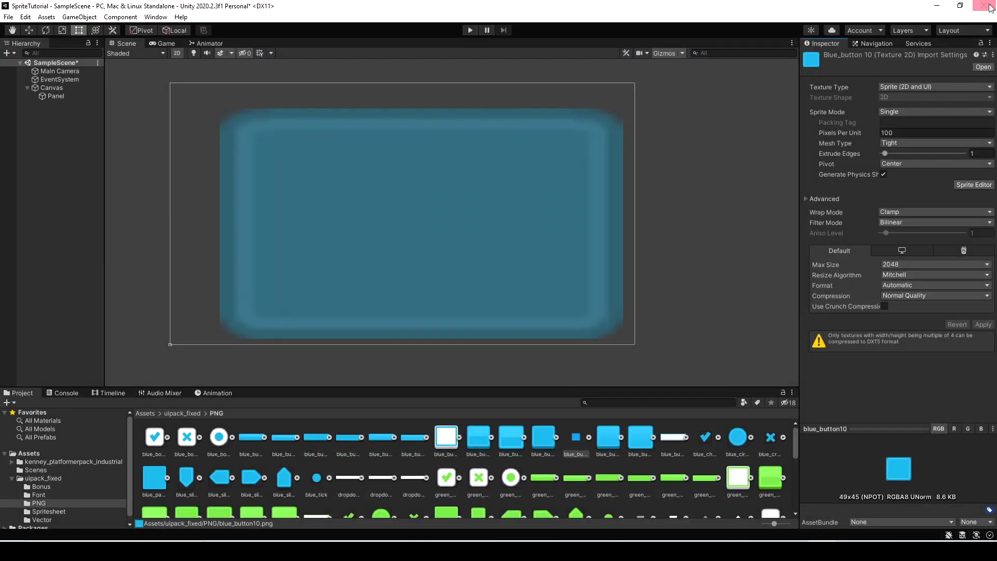
left_click(991, 6)
left_click(70, 97)
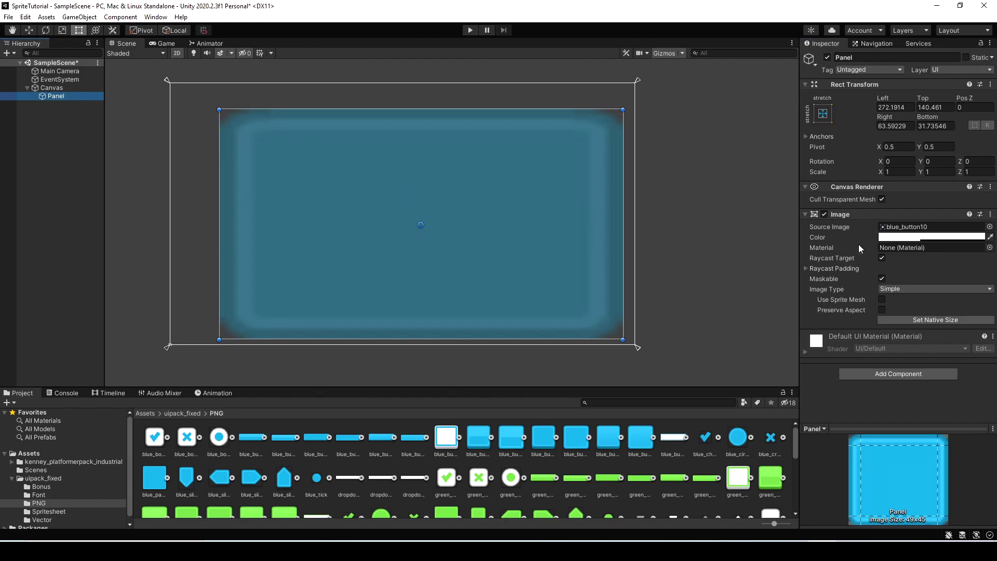
left_click(901, 290)
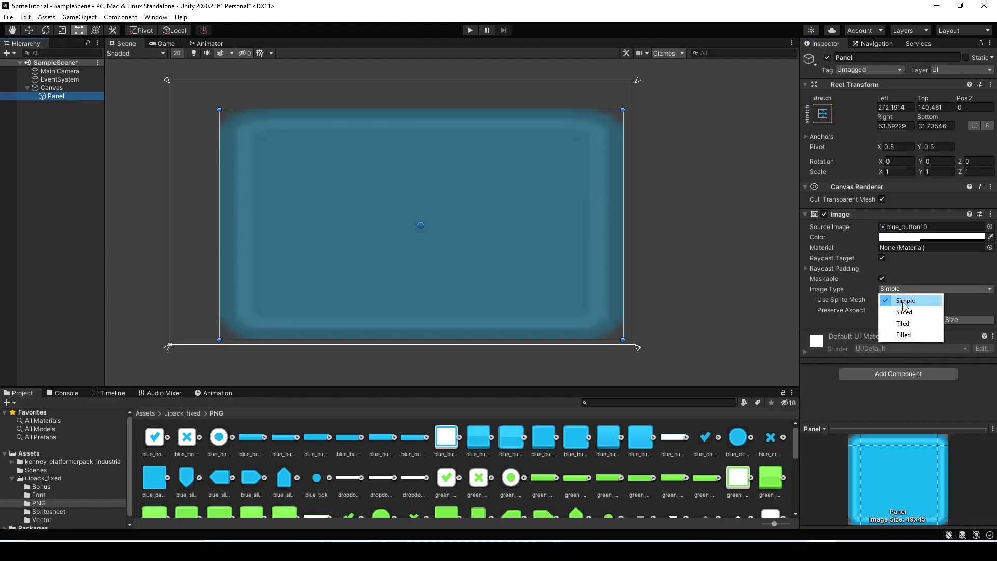
left_click(904, 312)
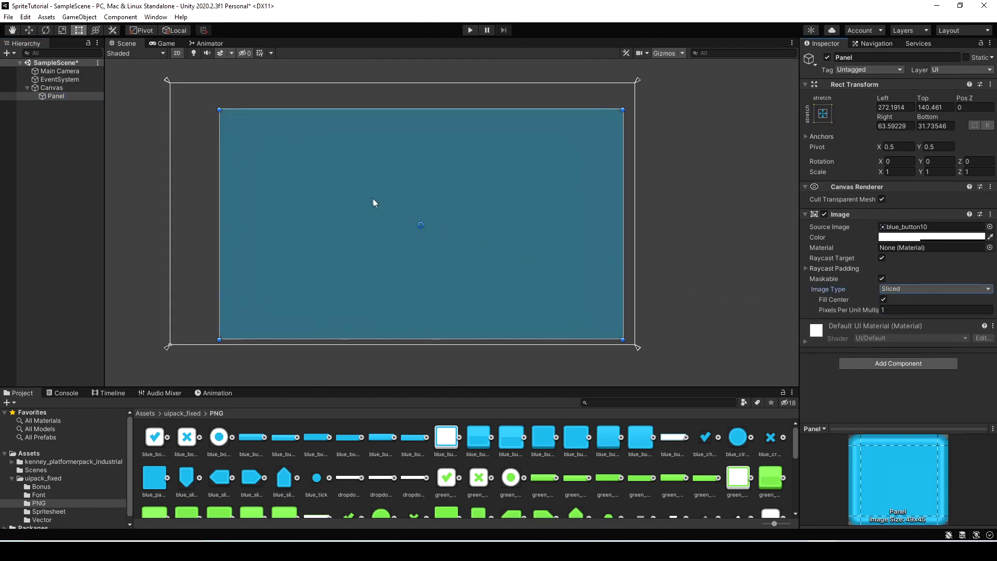
left_click(201, 172)
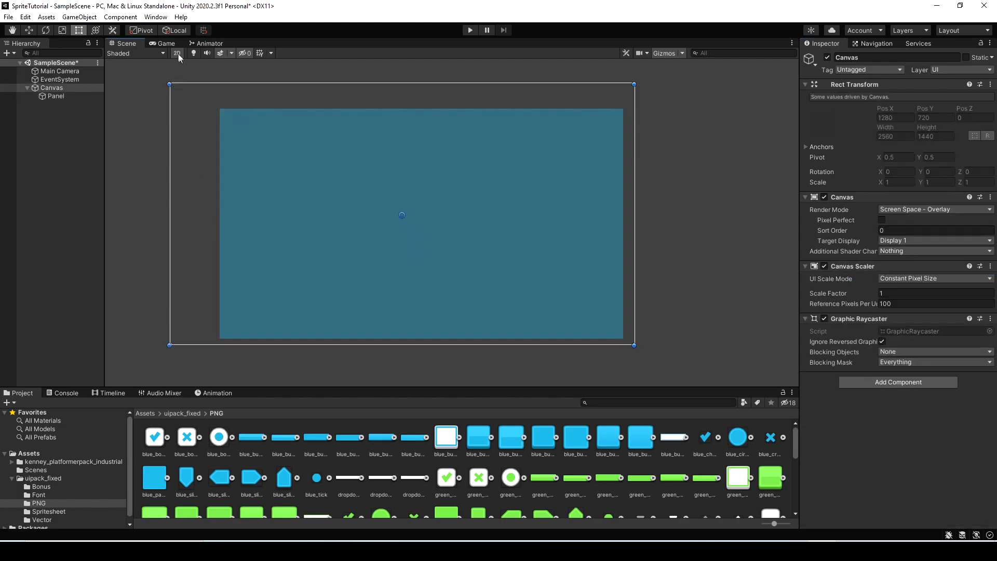
left_click(166, 43)
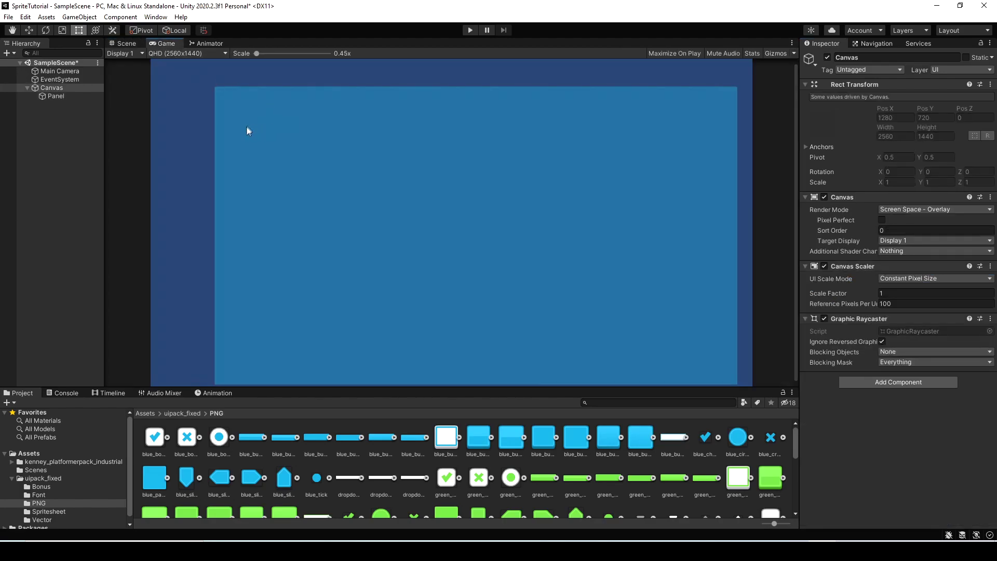
left_click(124, 43)
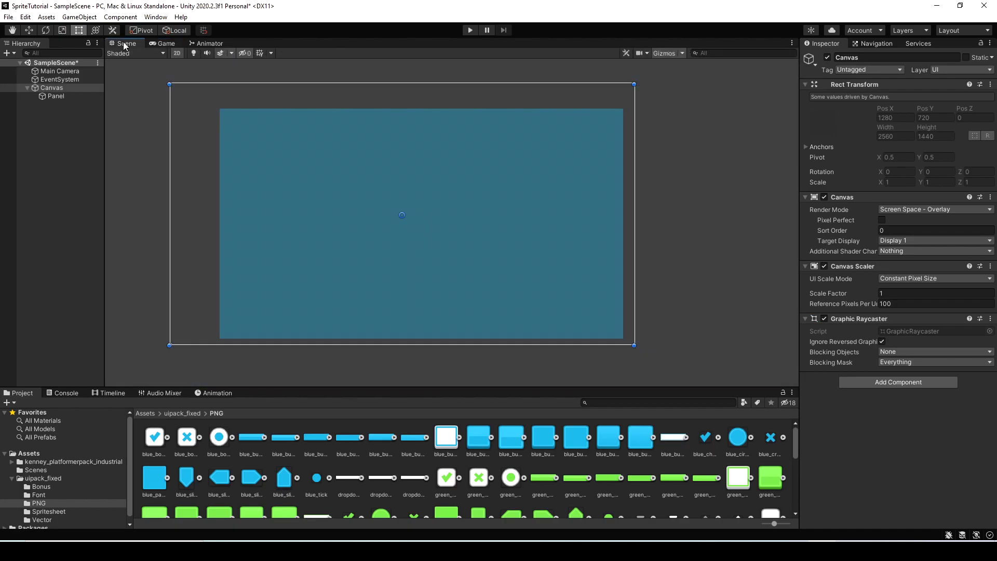
scroll(224, 294, "up", 5)
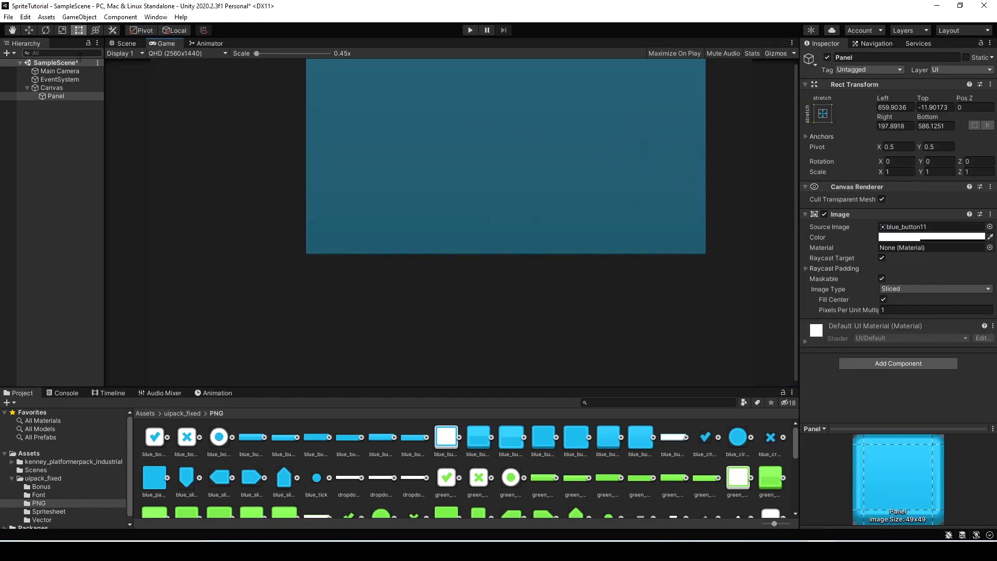
Set the Main Camera background colour to white (FFFFFF) and adjust the Game view scale
left_click(60, 71)
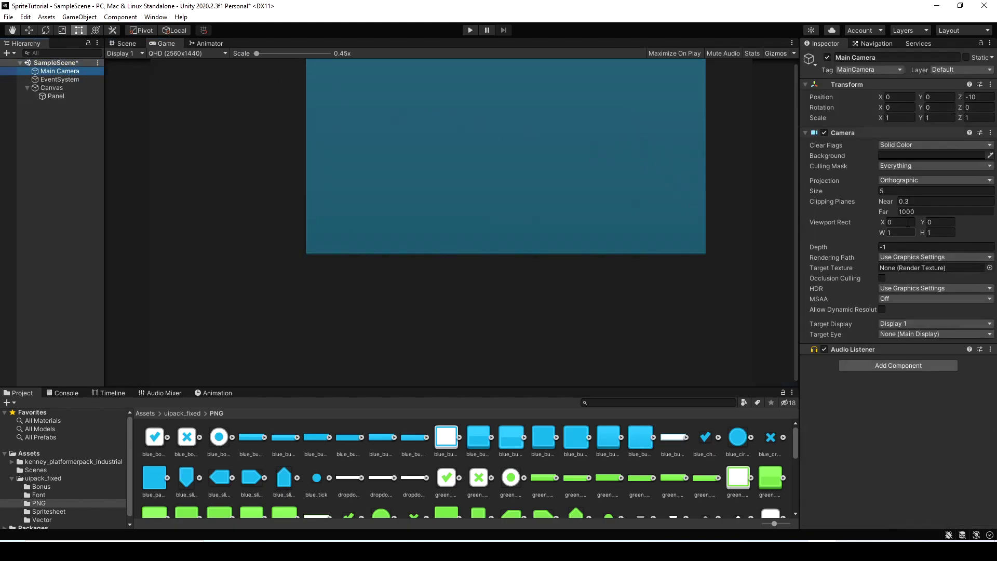
left_click(903, 155)
left_click_drag(908, 216, 893, 205)
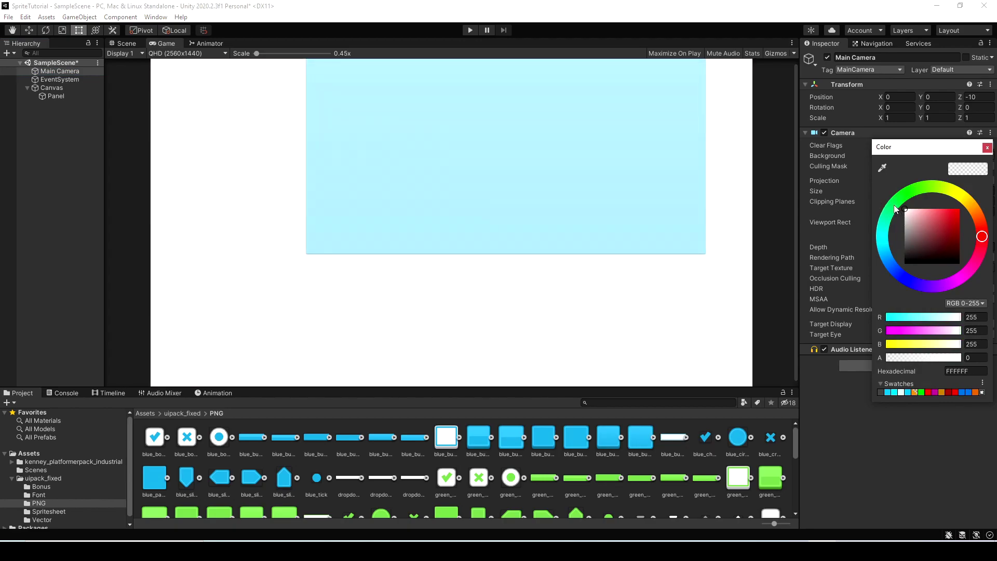
left_click(431, 237)
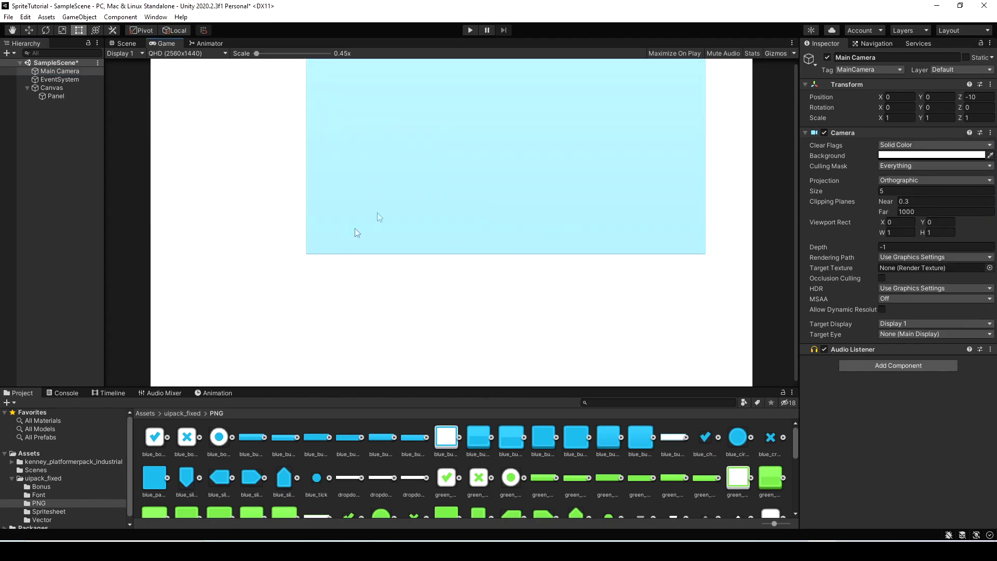
mouse_move(257, 53)
left_mouse_down()
mouse_move(283, 57)
mouse_move(256, 54)
left_mouse_up()
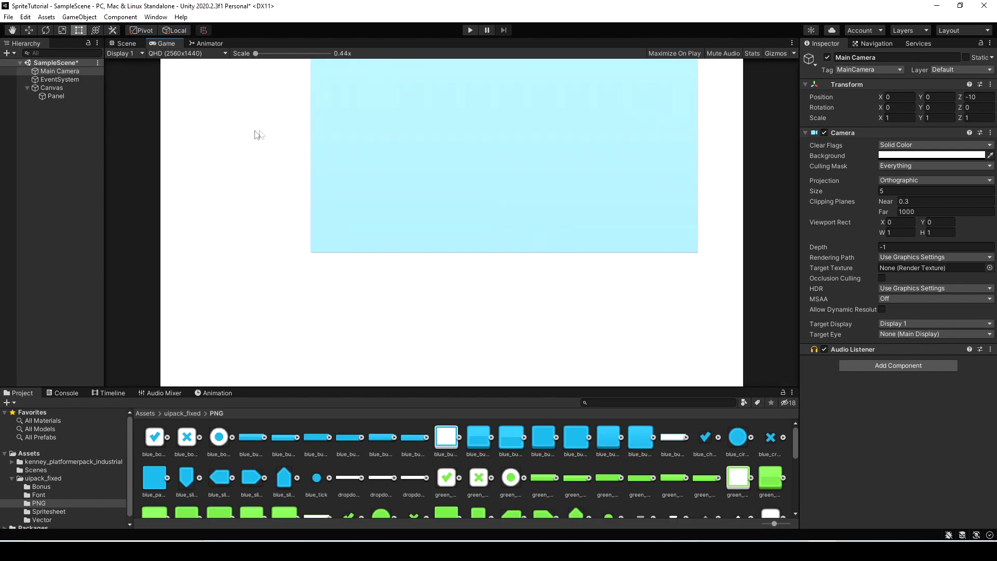
left_click(124, 43)
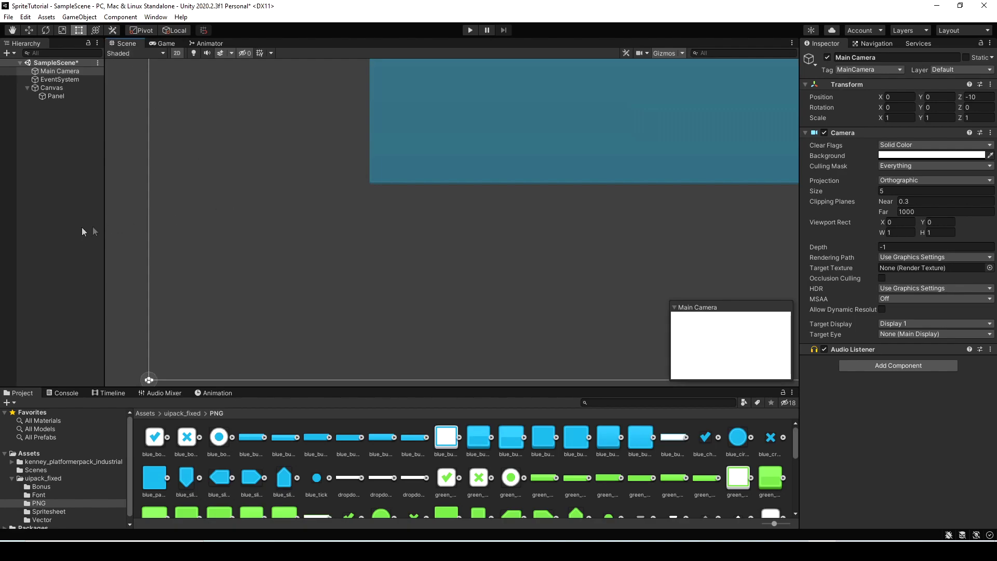
Create a UI Button under the Canvas and set its Source Image to blue_button00
left_click(61, 203)
right_click(55, 203)
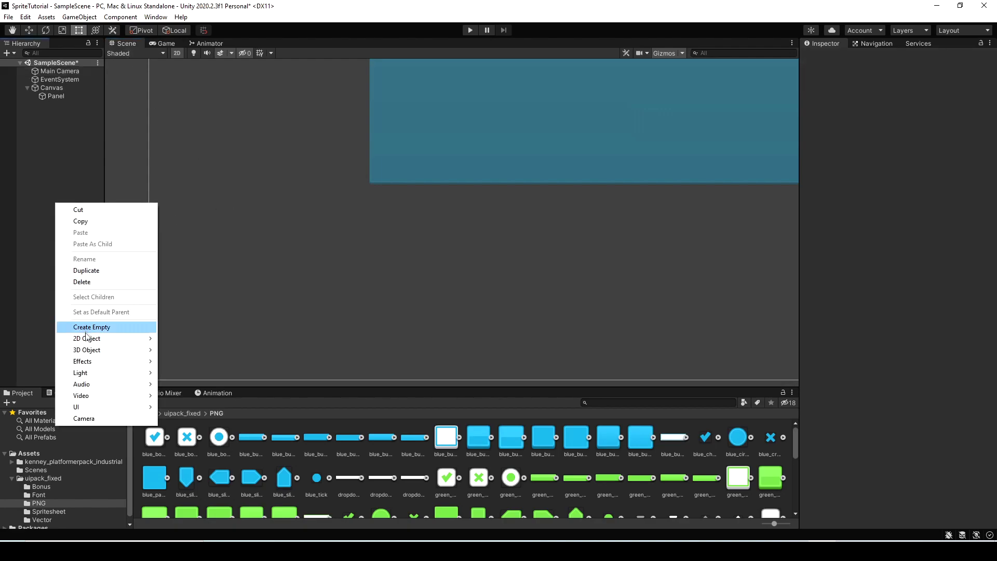
mouse_move(91, 410)
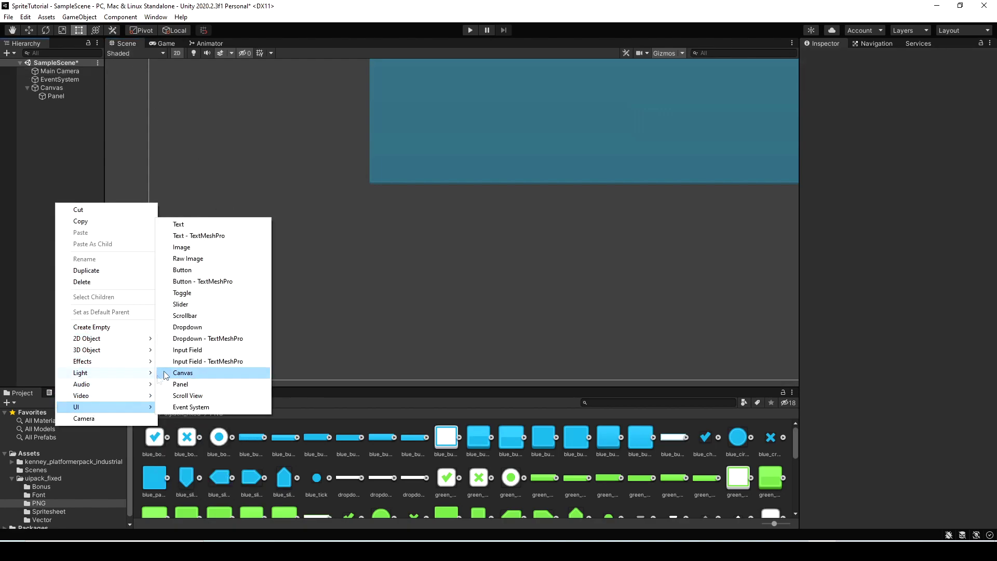
left_click(260, 271)
mouse_move(388, 234)
left_mouse_down()
mouse_move(546, 285)
mouse_move(545, 273)
mouse_move(385, 235)
left_mouse_up()
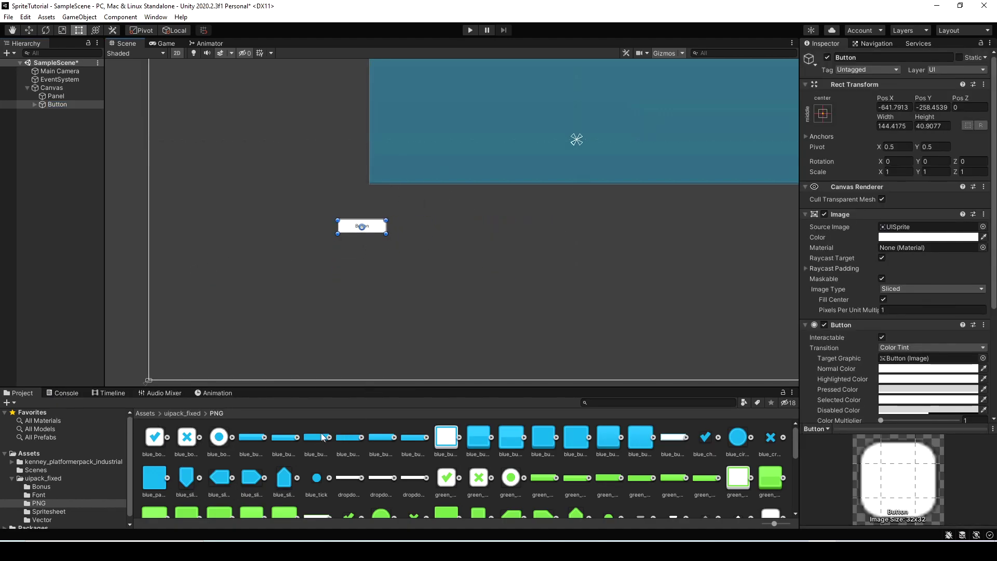
left_click(35, 104)
left_click_drag(251, 439, 877, 232)
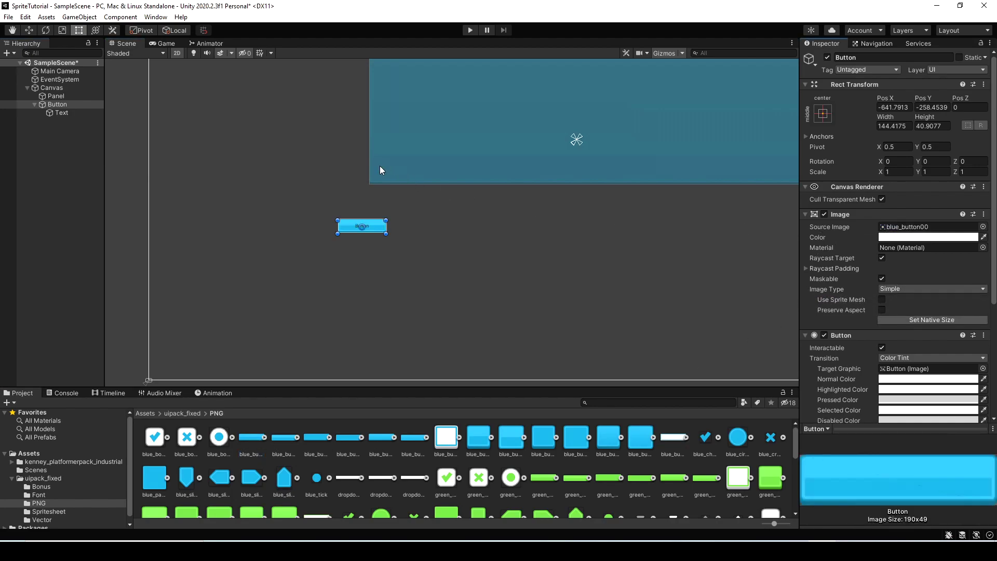
Drag the Button's corner out to about 1374 × 382 and compare it in Game view
left_click(163, 44)
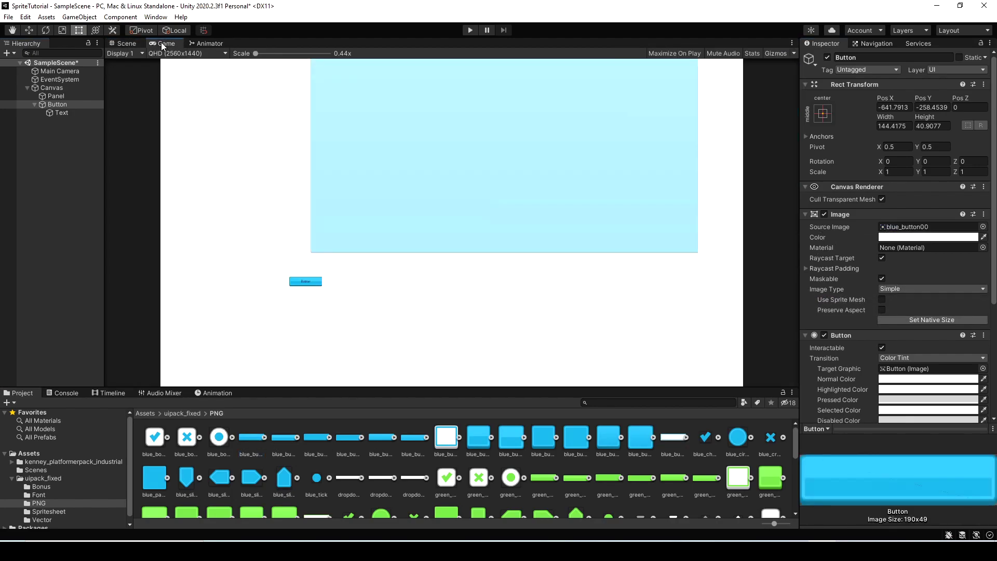
left_click(124, 44)
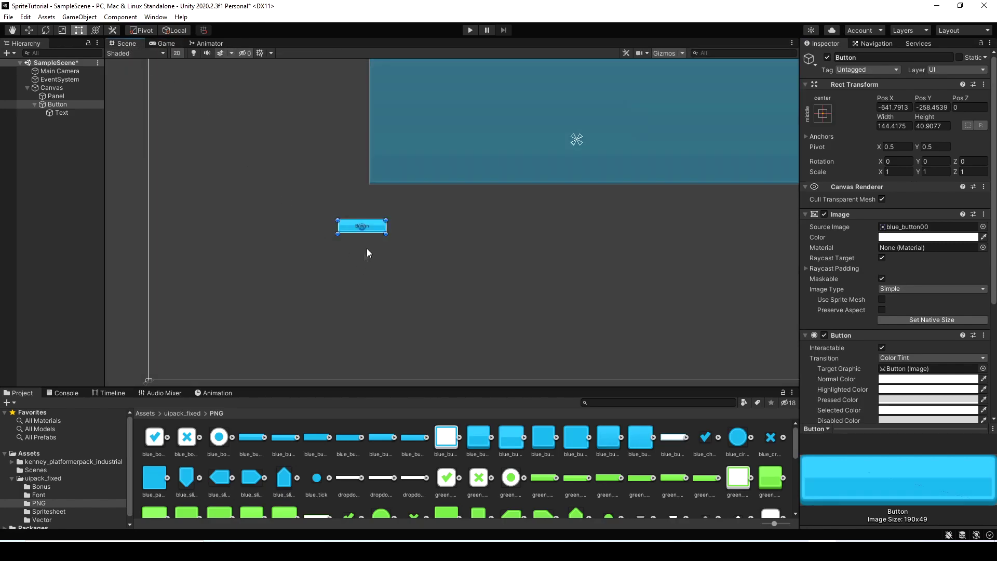
left_click_drag(384, 234, 797, 348)
left_click(163, 43)
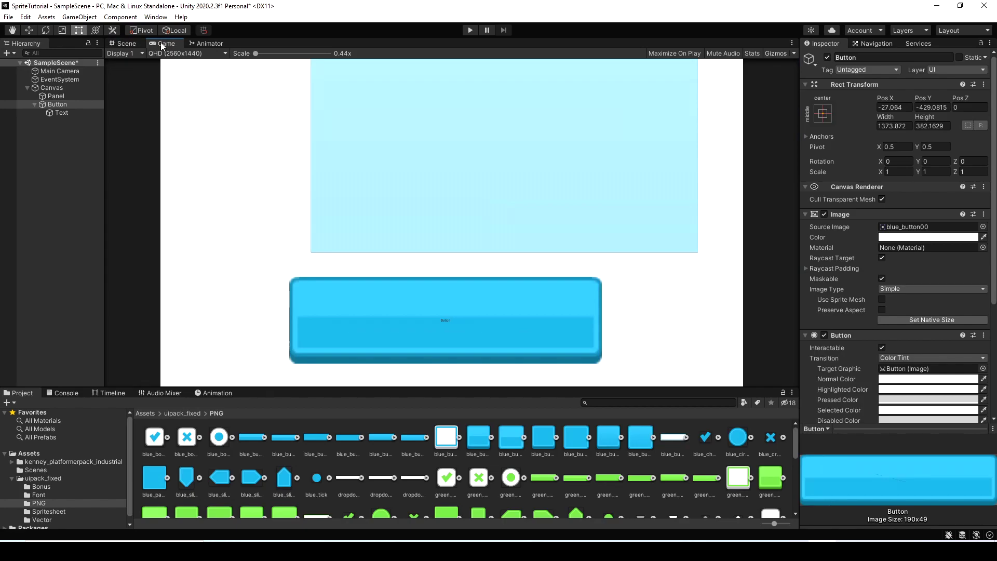
left_click(126, 44)
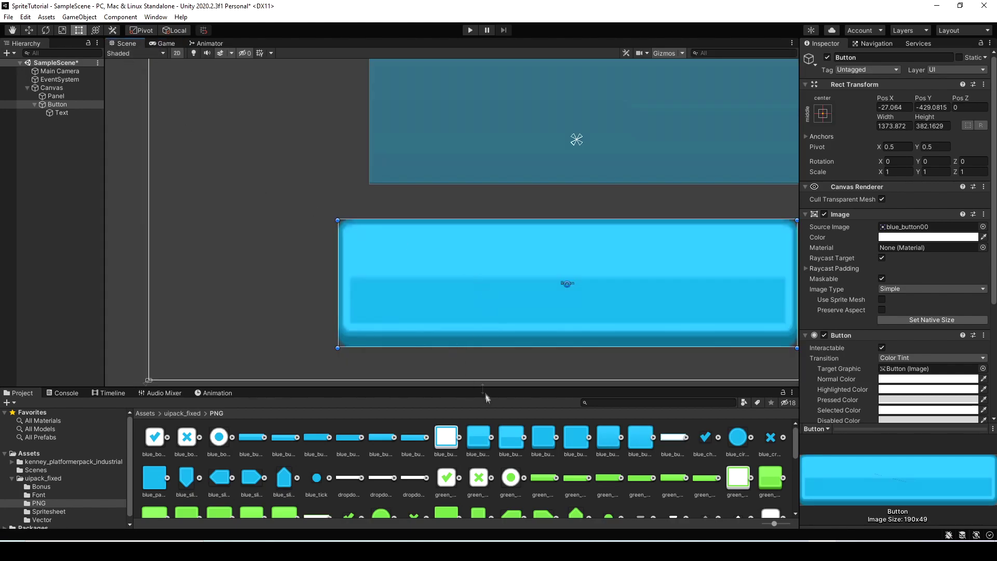
Drag blue_button00's Sprite Editor borders to L 7, T 6, R 7, B 9 and apply them
left_click(252, 438)
left_click(966, 188)
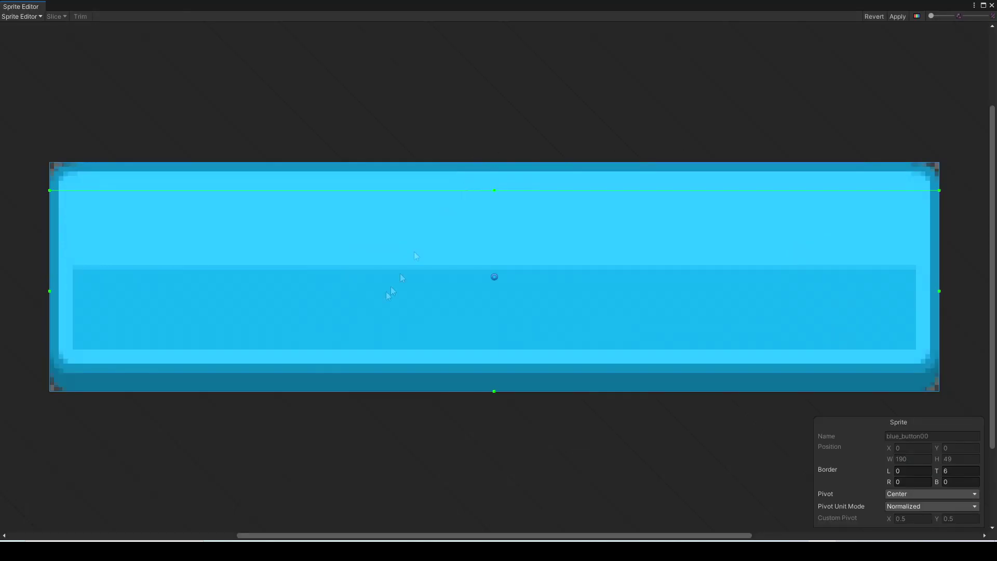
left_click_drag(300, 391, 300, 351)
left_click_drag(50, 254, 73, 253)
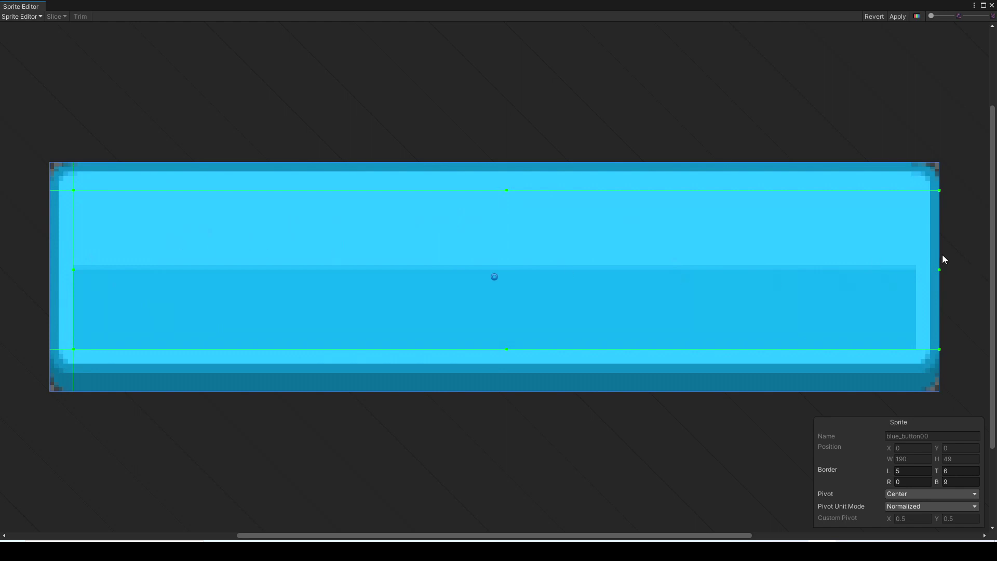
left_click_drag(940, 259, 907, 232)
left_click_drag(73, 228, 83, 226)
left_click(898, 17)
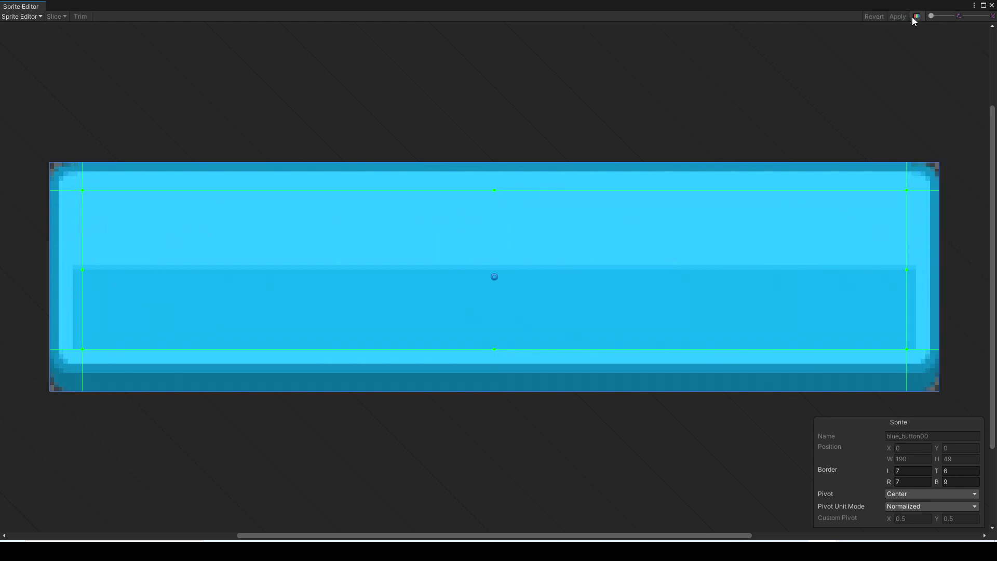
left_click(917, 16)
left_click(992, 5)
left_click(49, 106)
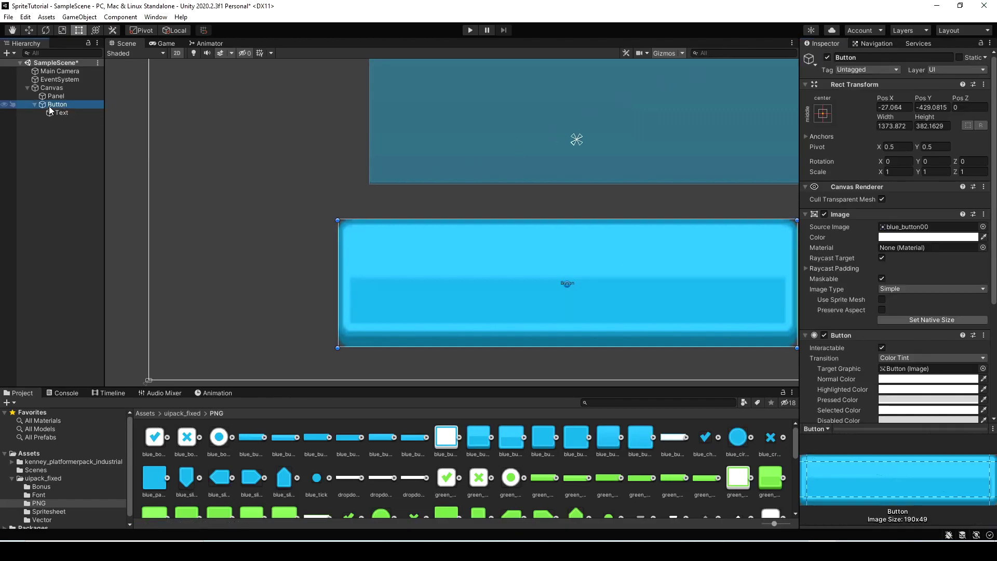
Set the button Image's type to Sliced and shrink the button to test the slicing
left_click(921, 289)
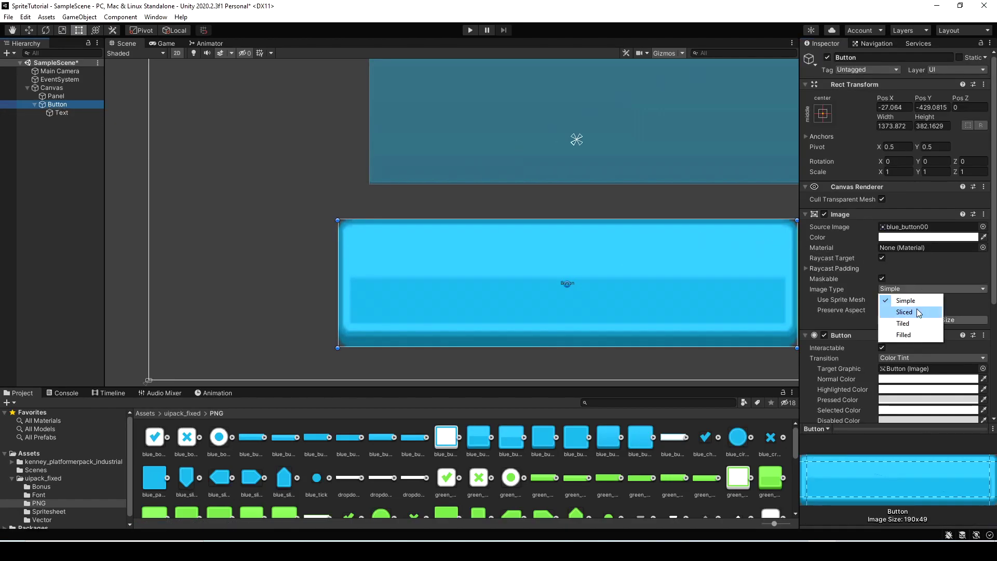
left_click(918, 312)
scroll(371, 259, "down", 1)
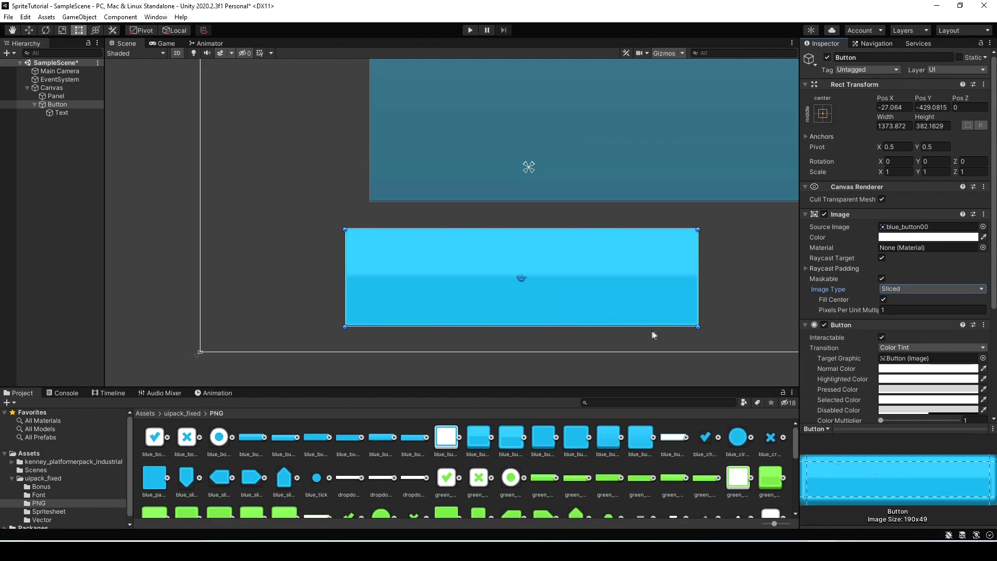
left_click_drag(698, 327, 722, 312)
Inspect the sliced button in the Game view, enlarged to about 1439 by 319
left_click(166, 44)
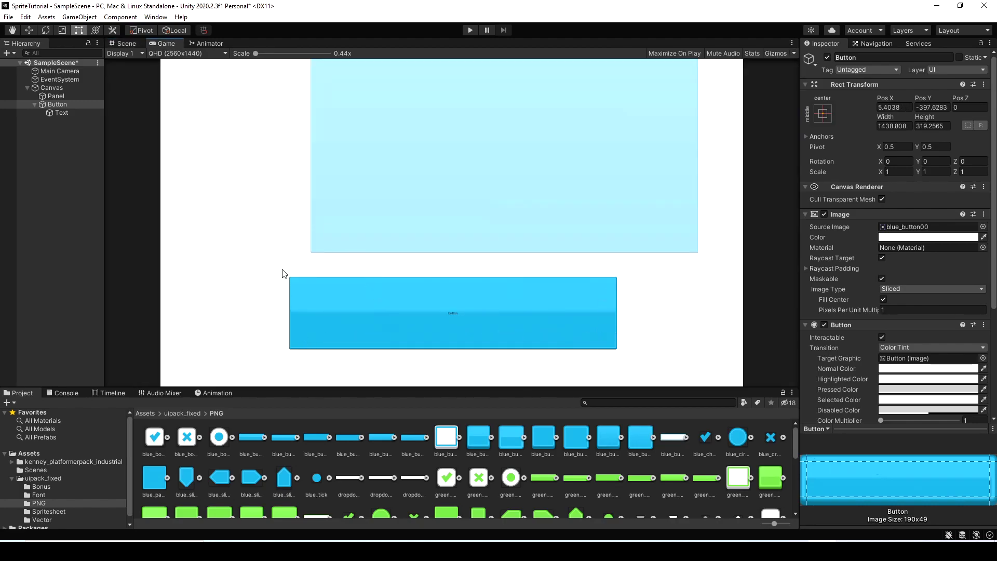
left_click_drag(264, 54, 275, 53)
left_click_drag(797, 246, 789, 311)
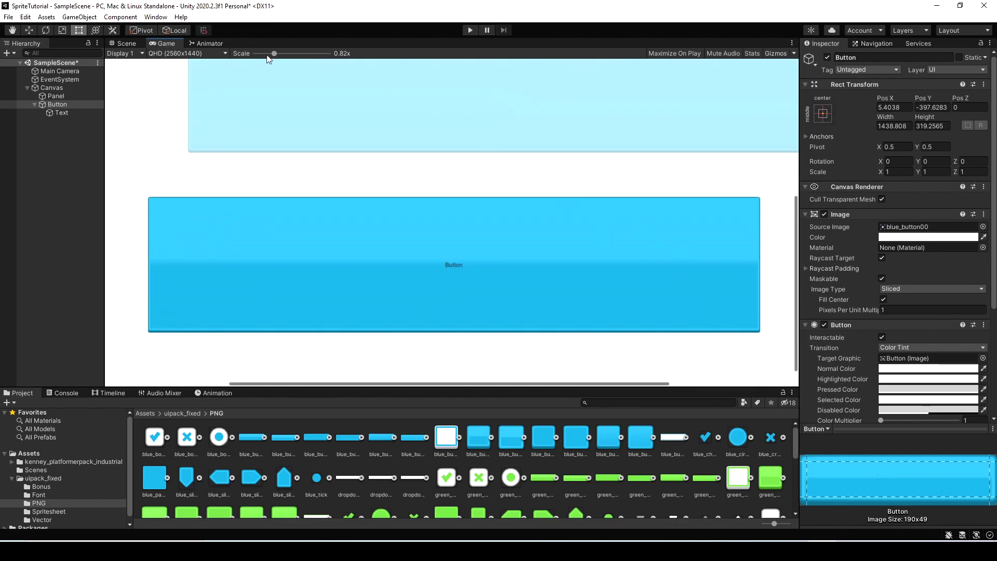
left_click_drag(274, 53, 254, 53)
Back in the Scene view, delete the Canvas with its Panel and Button
left_click(123, 43)
scroll(117, 135, "down", 1)
left_click(52, 88)
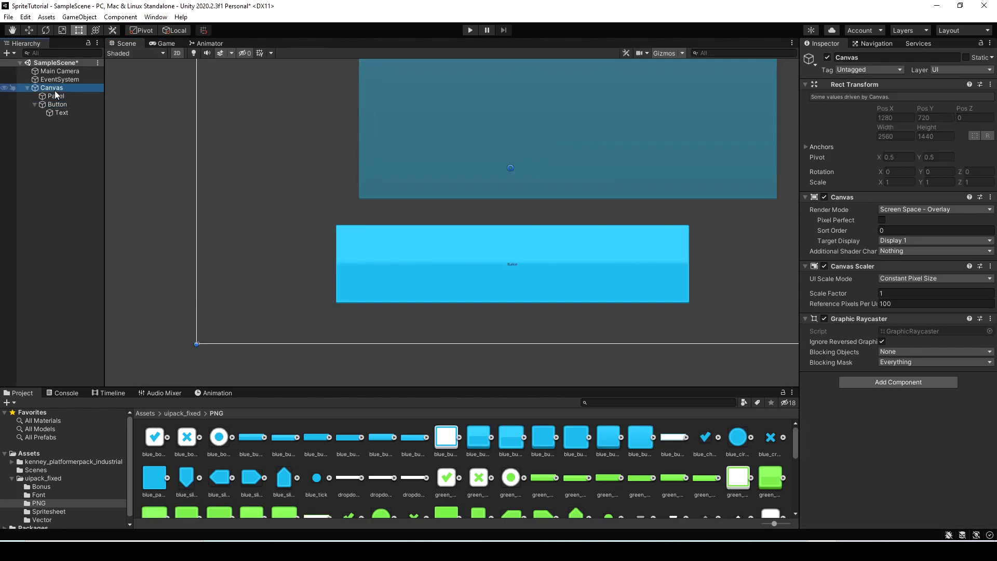
key("Delete")
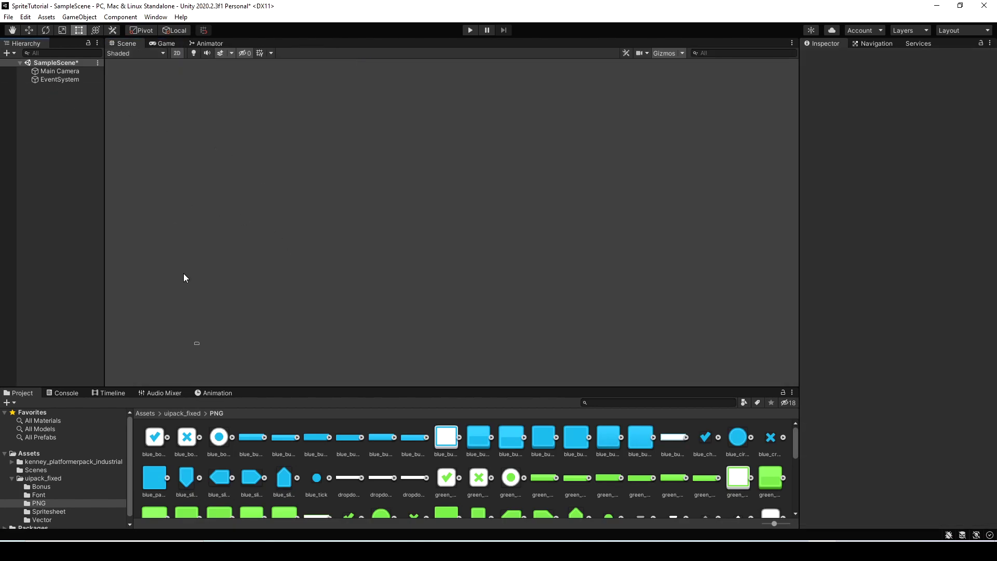
Browse to kenney_platformerpack_industrial/PNG/Default size in the Project window
left_click(58, 462)
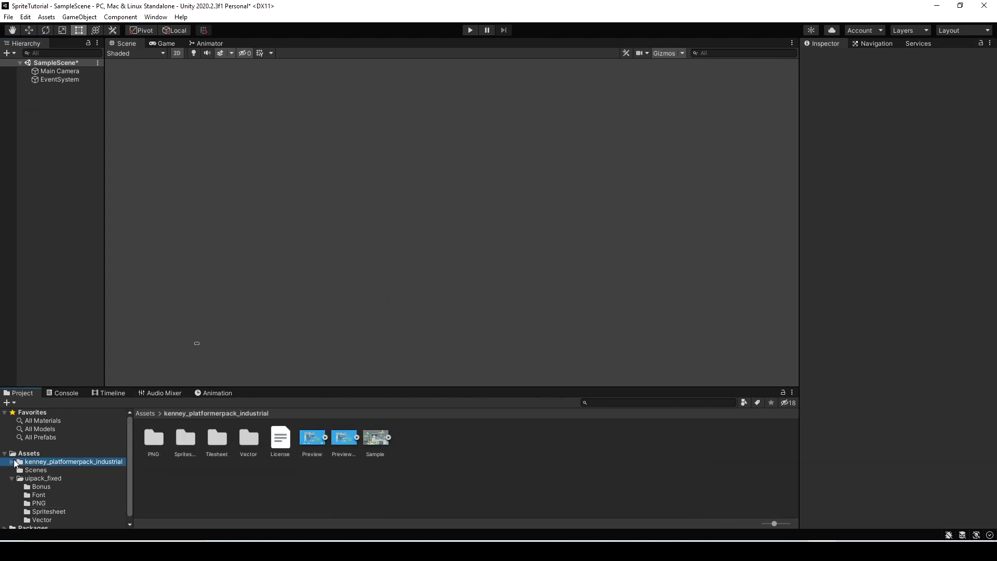
left_click(12, 462)
left_click(35, 469)
left_click(18, 470)
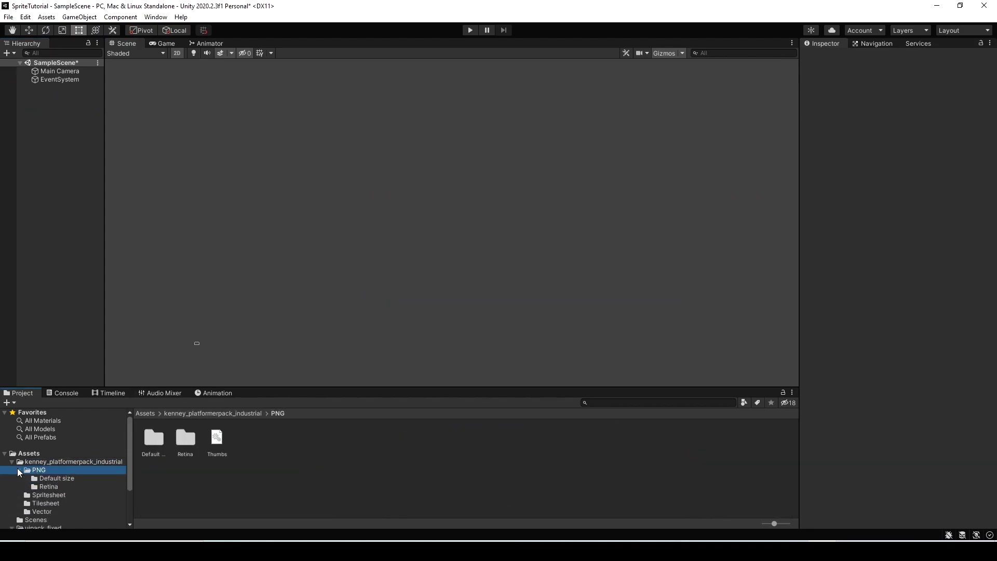
left_click(53, 478)
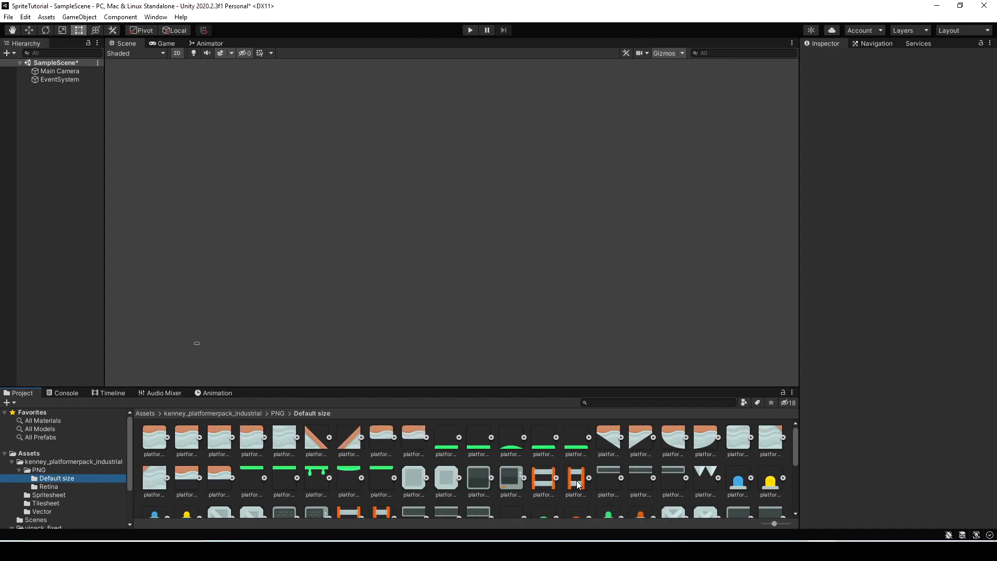
Drag the platformIndustrial_034 ladder sprite into the scene and frame it
left_click_drag(577, 481, 370, 256)
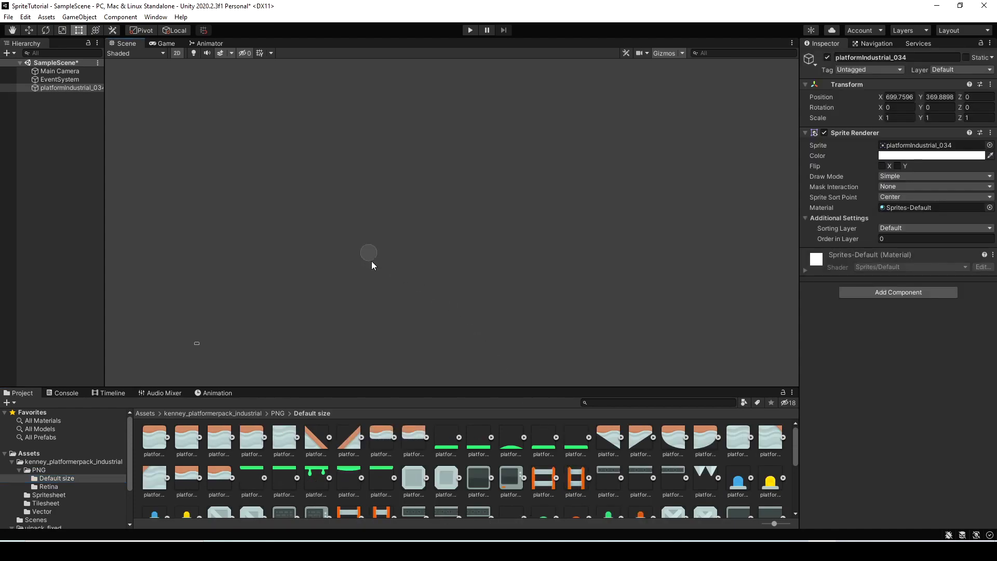
key("f")
scroll(390, 246, "down", 2)
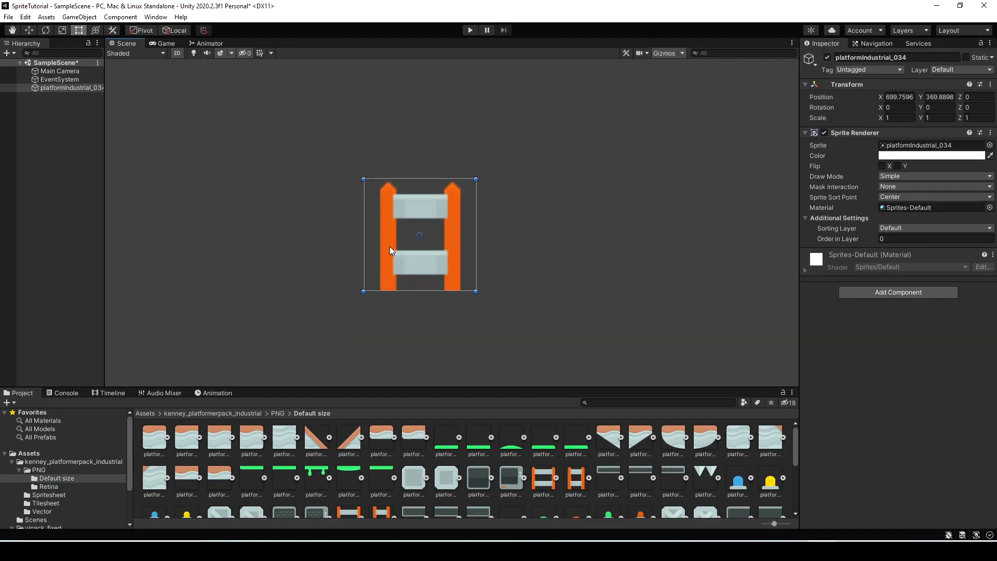
scroll(391, 250, "down", 1)
scroll(379, 239, "down", 1)
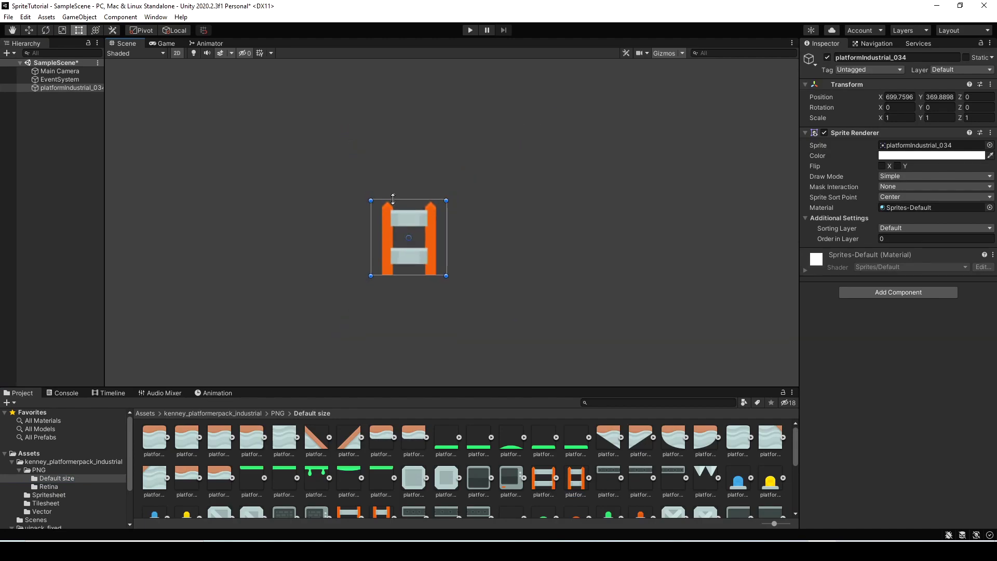
Test-stretch the ladder taller and wider, then undo back to its 1×1 scale
left_click_drag(399, 197, 406, 64)
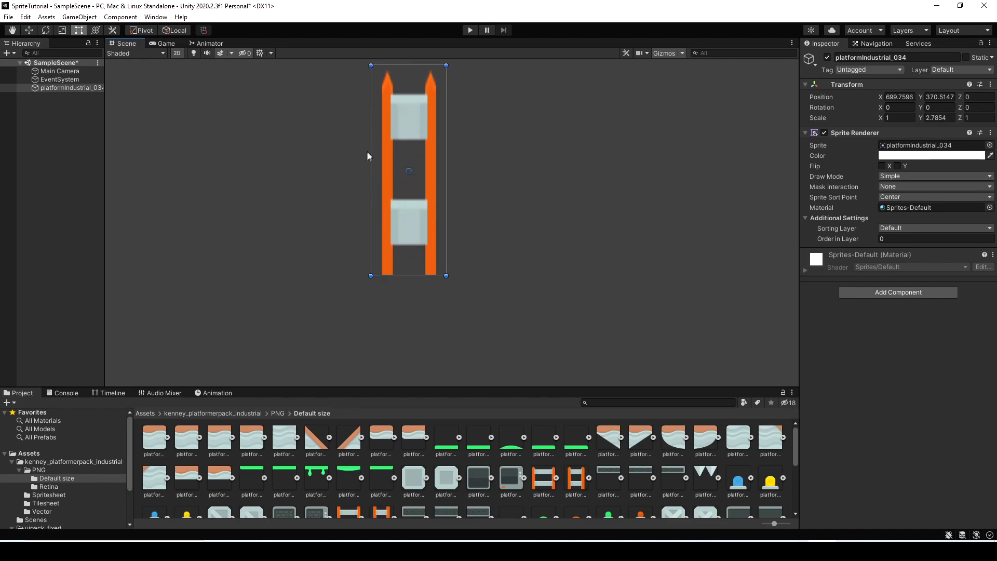
left_click_drag(370, 153, 110, 133)
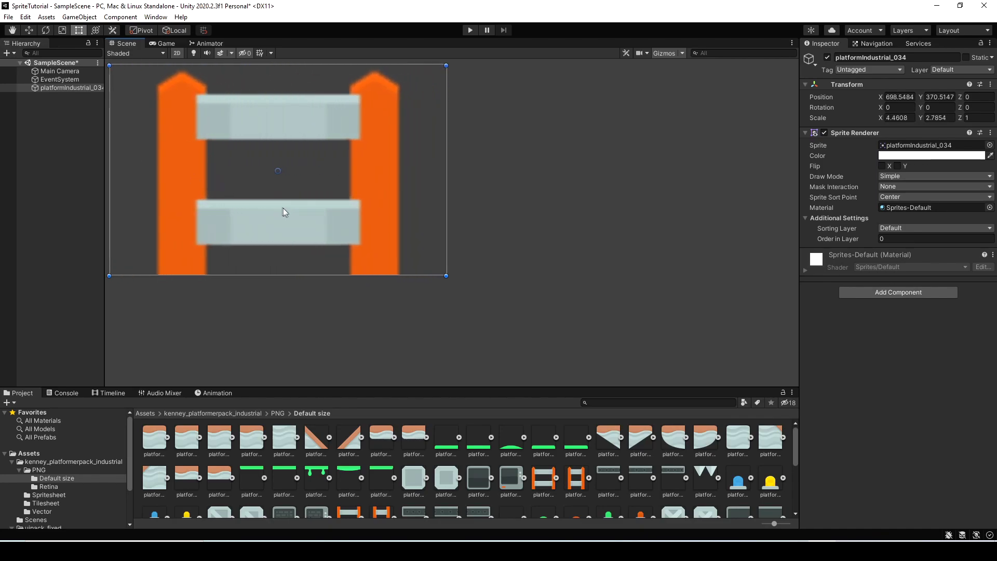
key("ctrl+z")
key("ctrl+z")
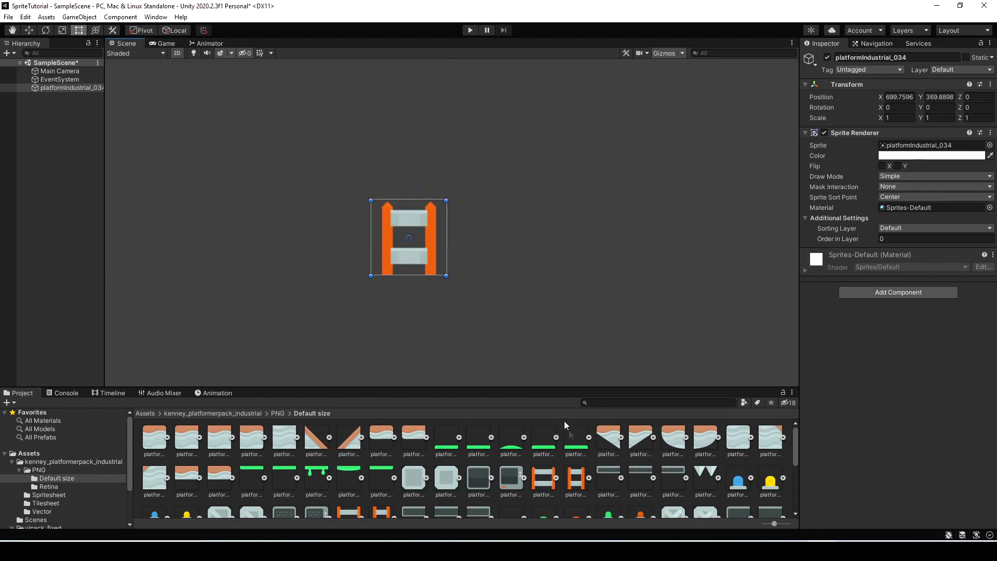
In the Sprite Editor, set platformIndustrial_034's borders to L 21, R 21, T 10, B 3
left_click(580, 488)
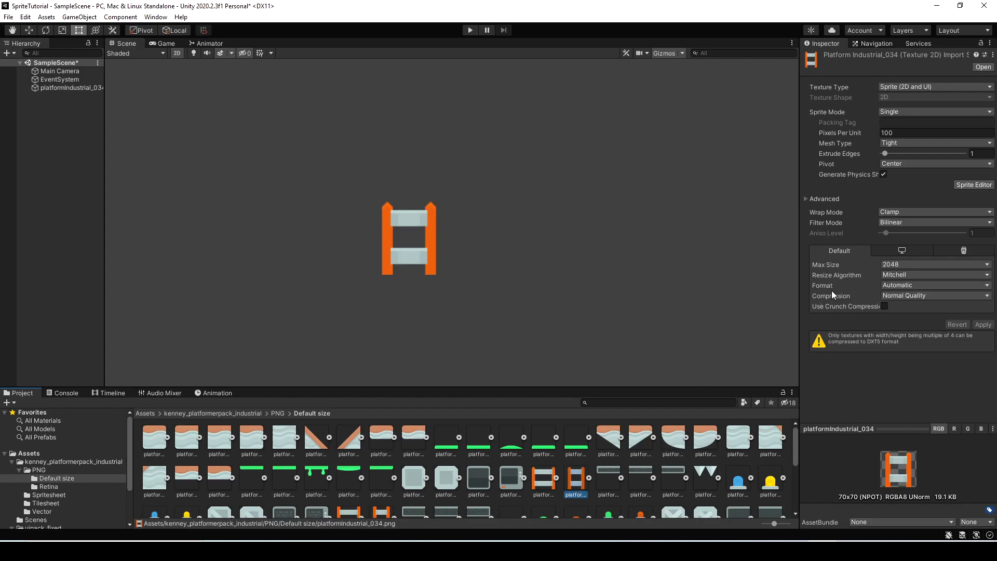
left_click(973, 185)
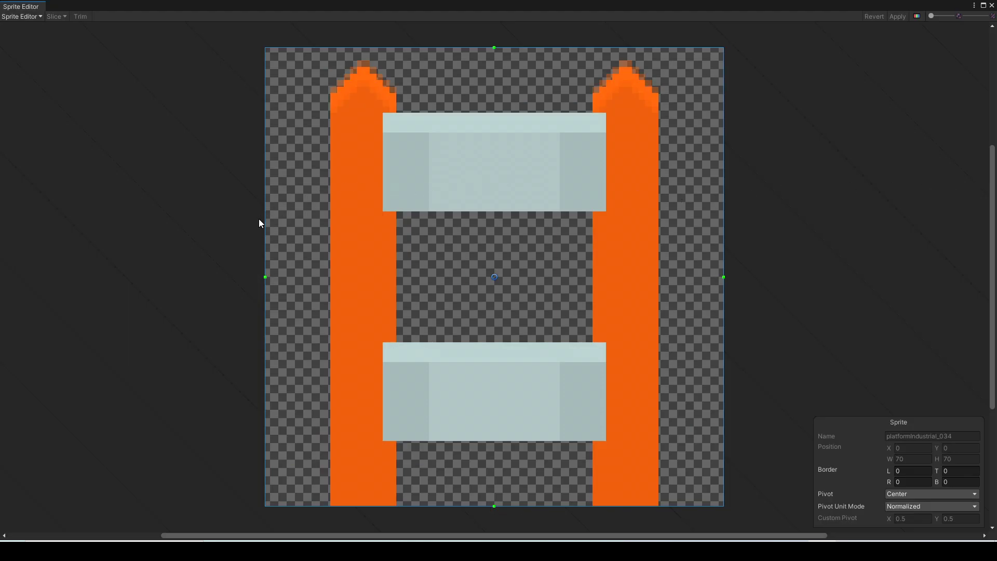
left_click_drag(265, 226, 402, 254)
left_click_drag(722, 248, 588, 244)
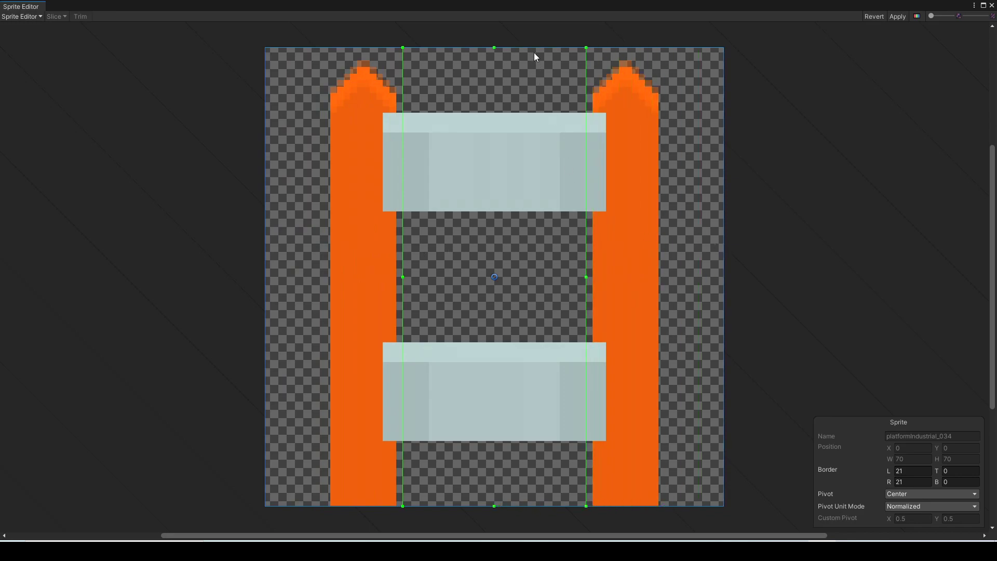
left_click_drag(533, 48, 528, 112)
left_click_drag(437, 506, 439, 489)
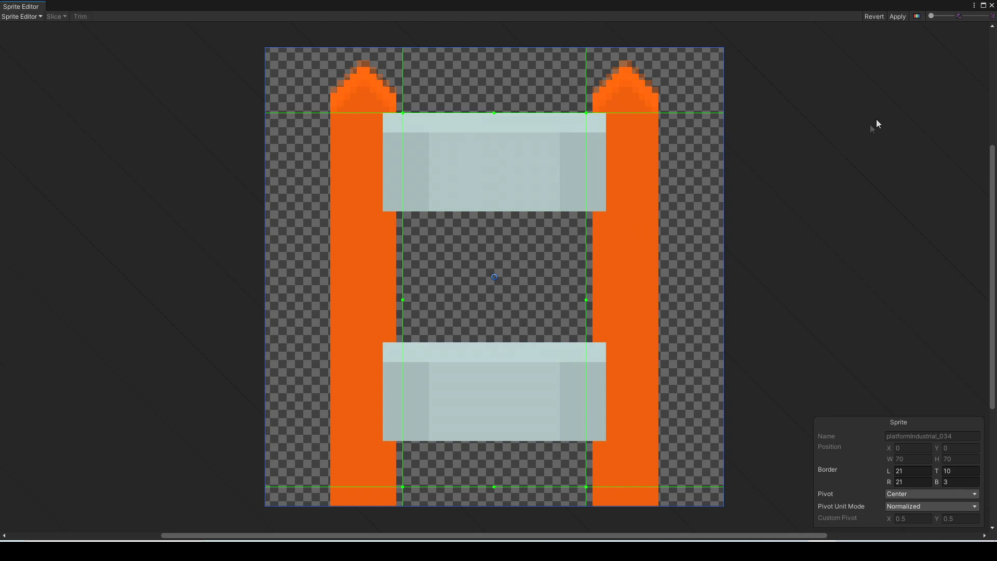
left_click(991, 6)
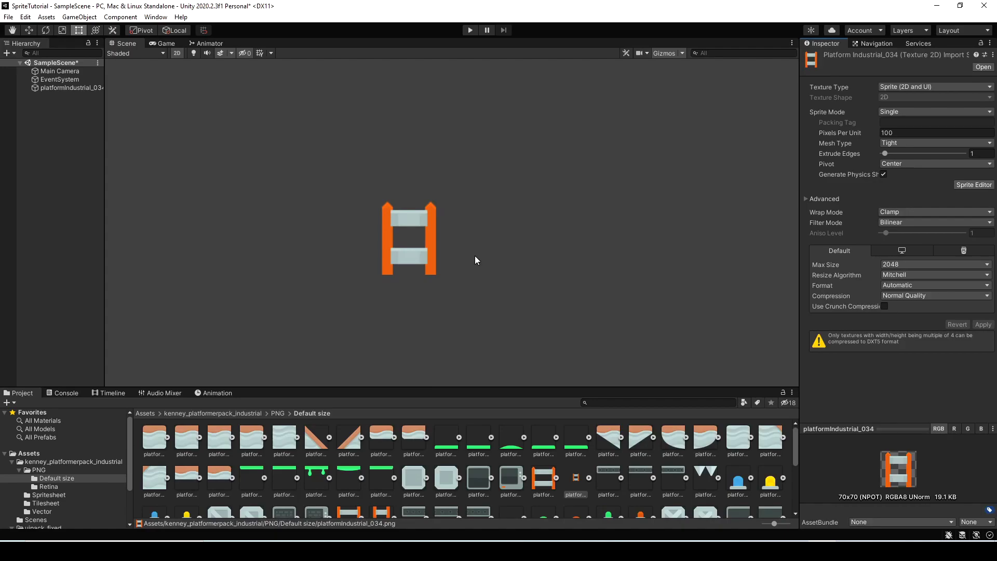
Set the ladder's Sprite Renderer Draw Mode to Sliced
left_click(429, 260)
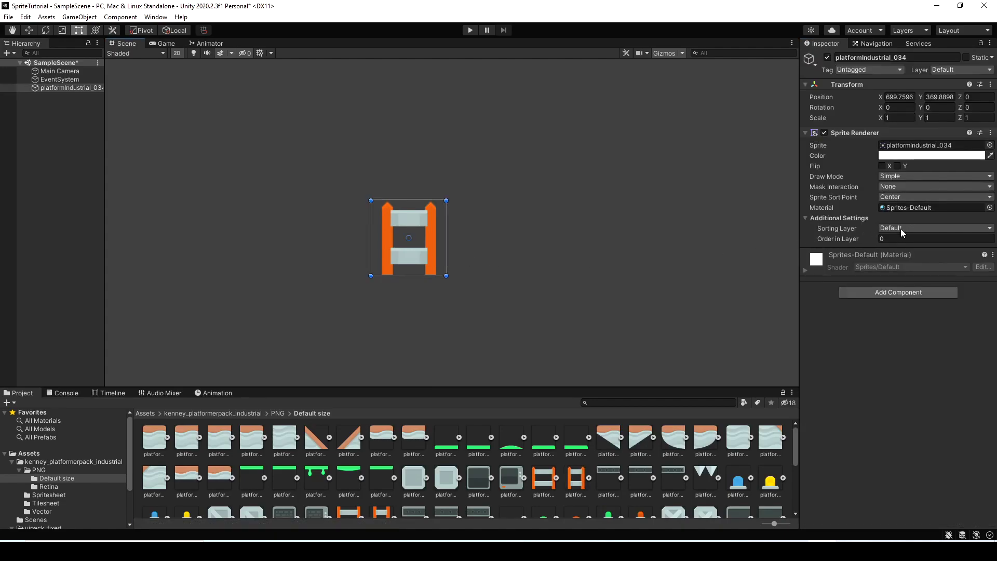
left_click(904, 177)
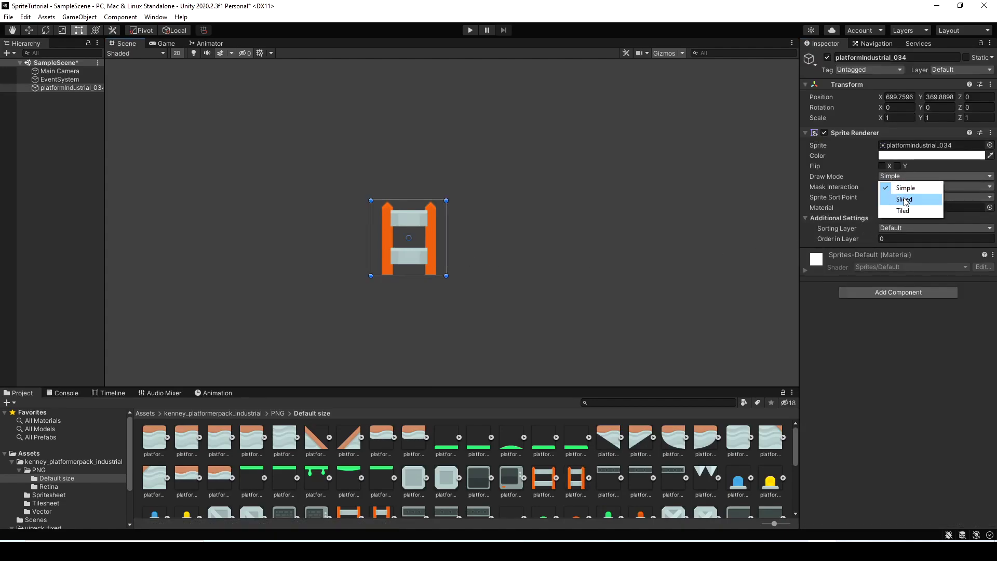
left_click(906, 200)
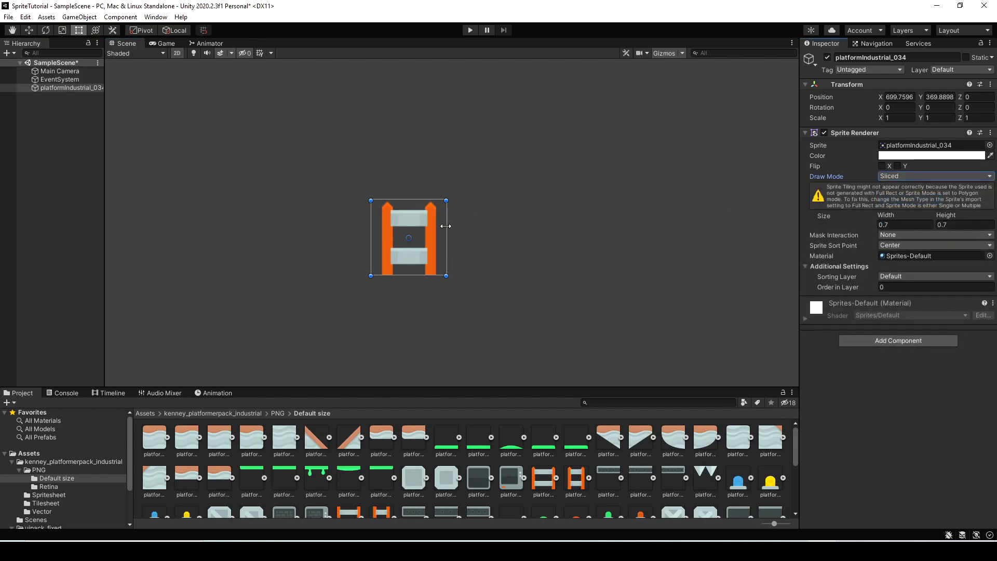
Test-stretch the sliced ladder wider and taller, then undo back to 0.7 by 0.7
left_click_drag(446, 237, 744, 232)
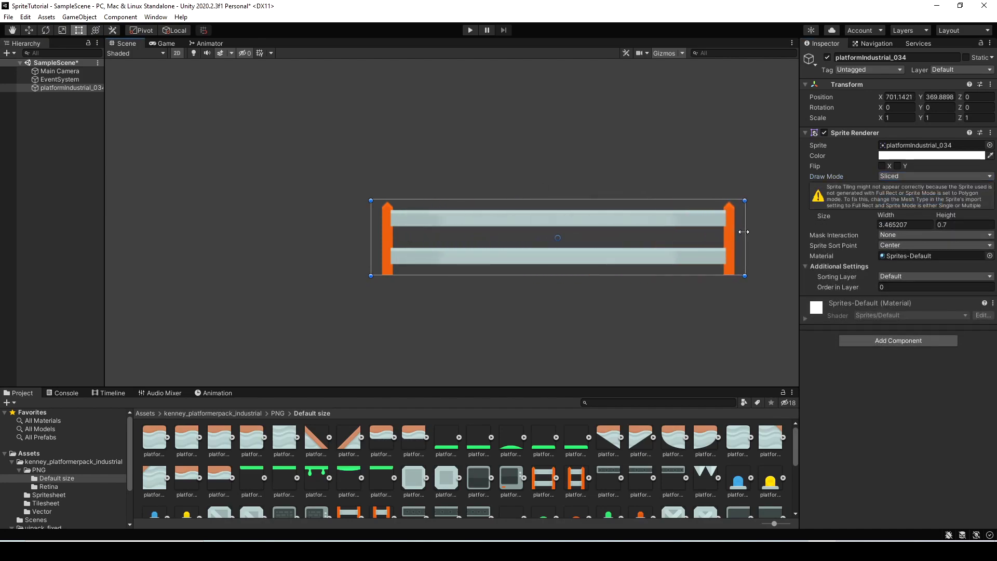
left_click_drag(559, 201, 565, 77)
key("ctrl+z")
key("ctrl+z")
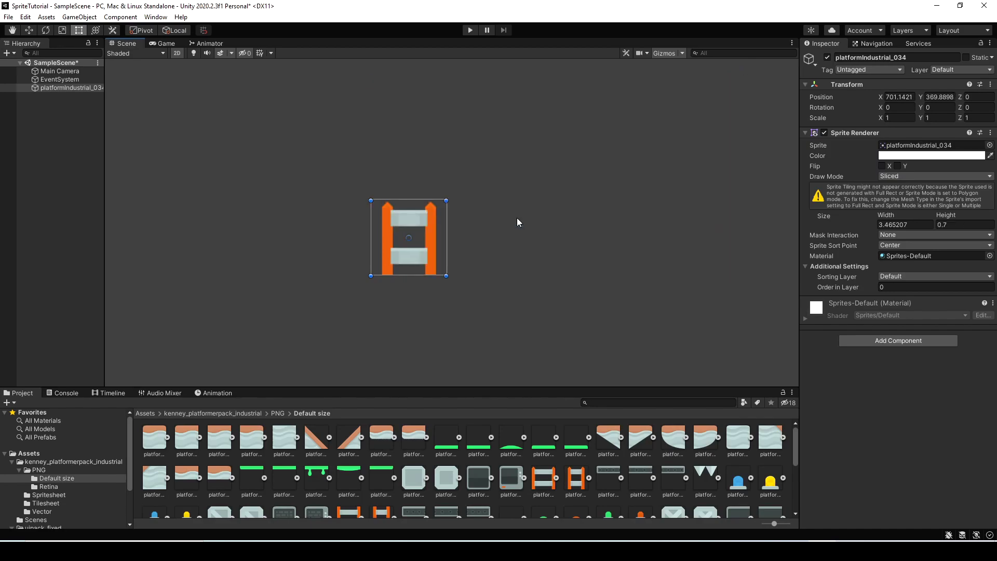
Switch the ladder's Draw Mode to Tiled and reselect it
left_click(902, 177)
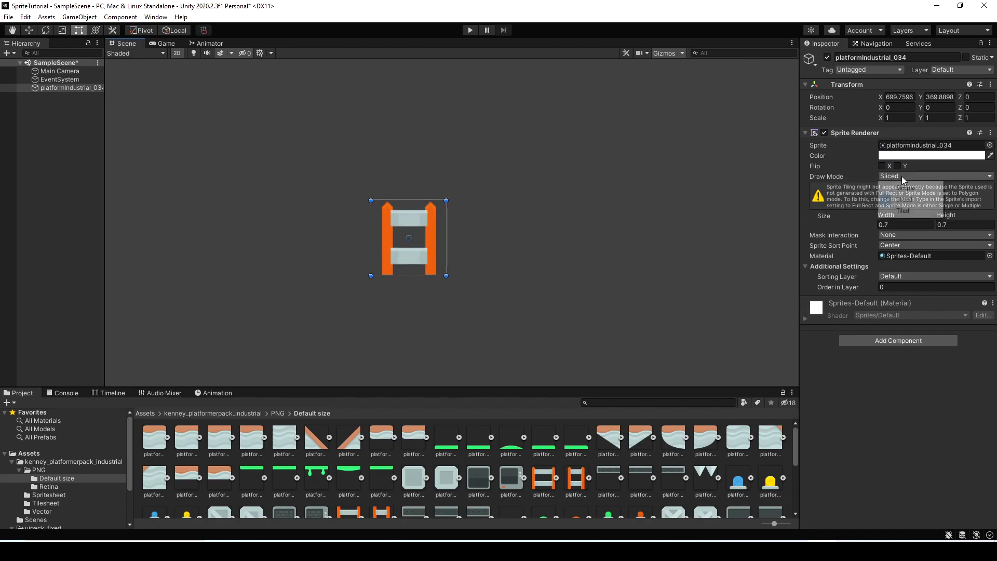
left_click(901, 211)
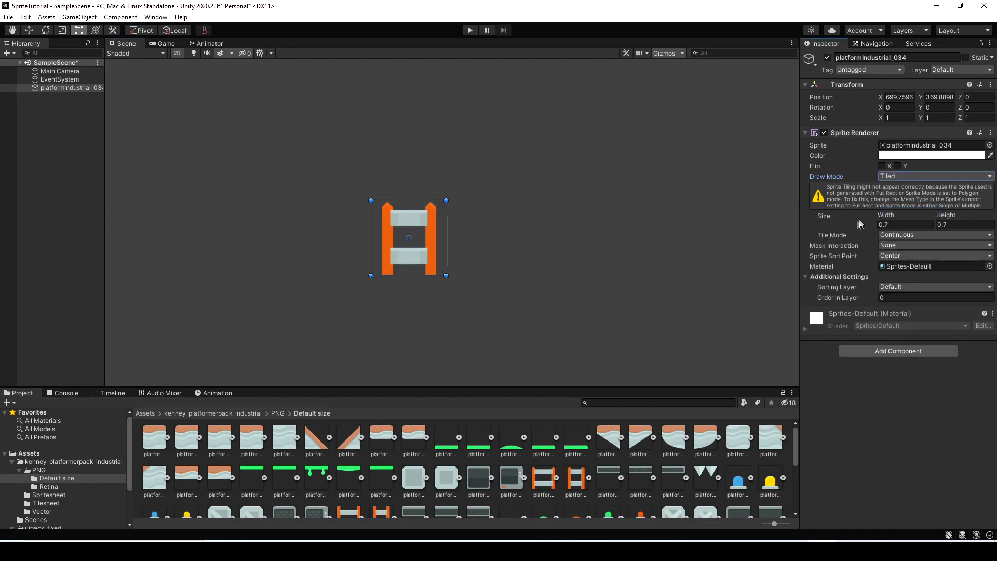
left_click(449, 248)
left_click(437, 247)
mouse_move(446, 252)
left_mouse_down()
mouse_move(768, 253)
mouse_move(440, 241)
left_mouse_up()
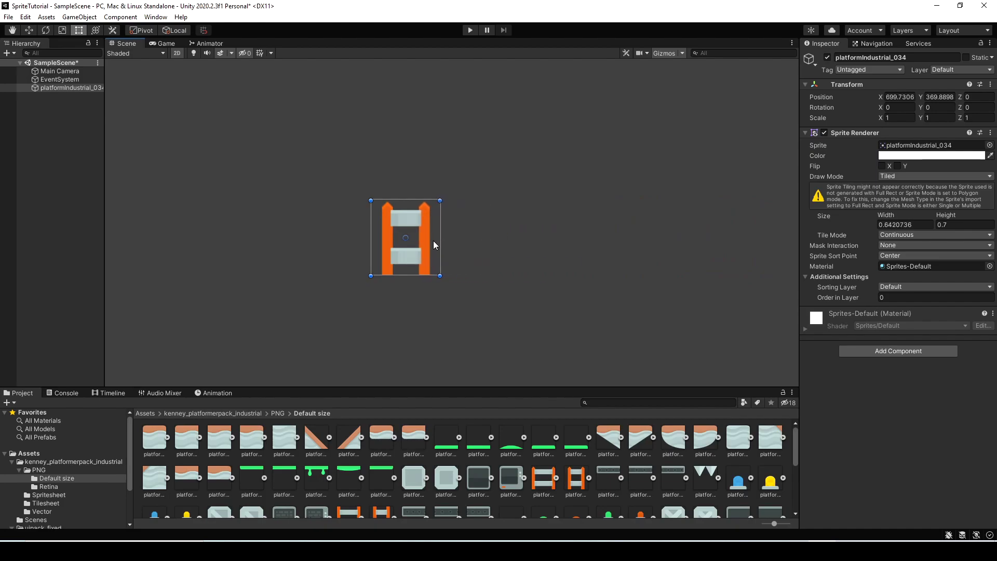
Stretch the tiled ladder to about 3.34 tall so its rungs repeat
left_click_drag(416, 199, 456, 70)
scroll(456, 100, "down", 2)
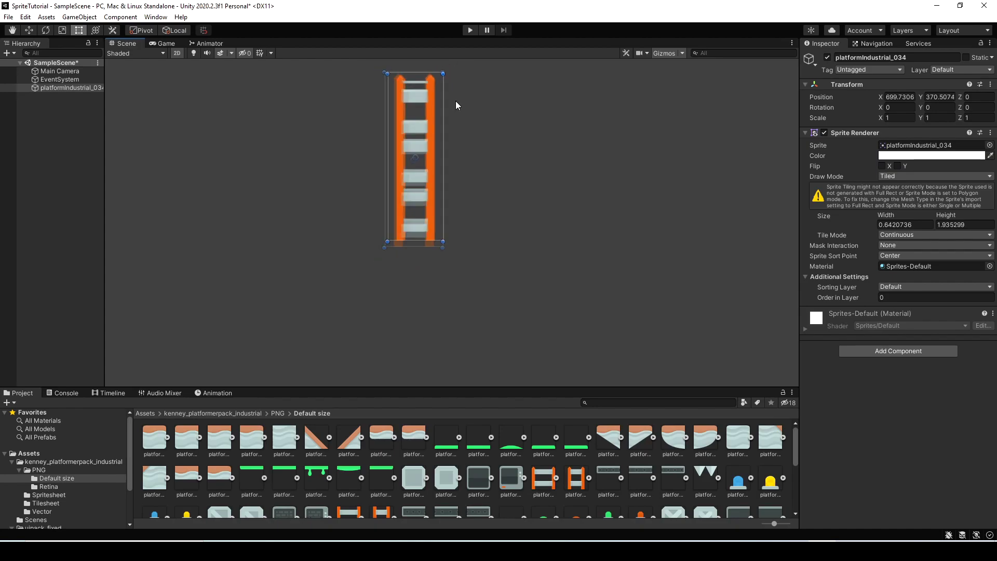
middle_click_drag(471, 101, 470, 201)
left_click_drag(435, 186, 436, 76)
scroll(426, 102, "up", 1)
mouse_move(448, 148)
left_mouse_down()
mouse_move(597, 161)
mouse_move(451, 154)
left_mouse_up()
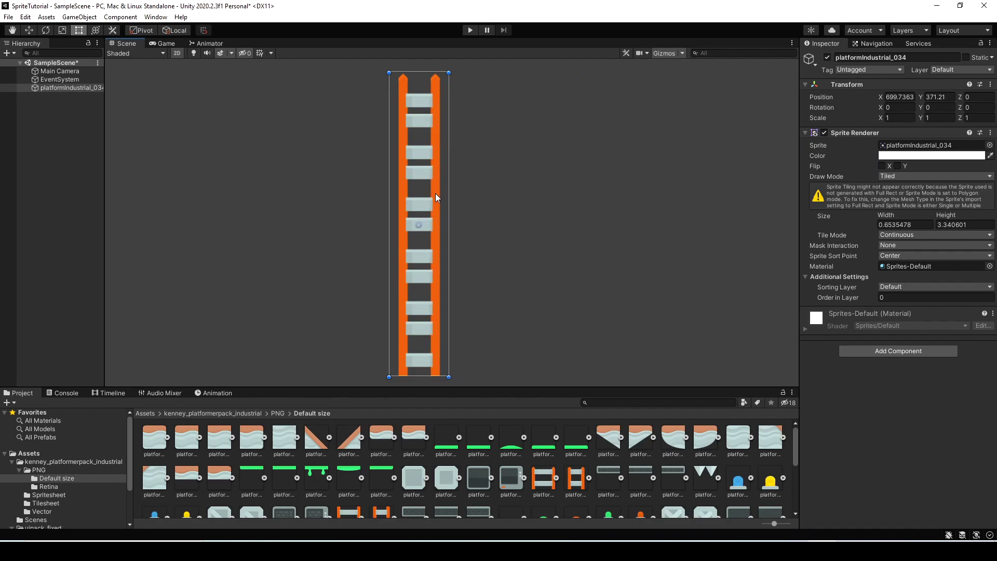